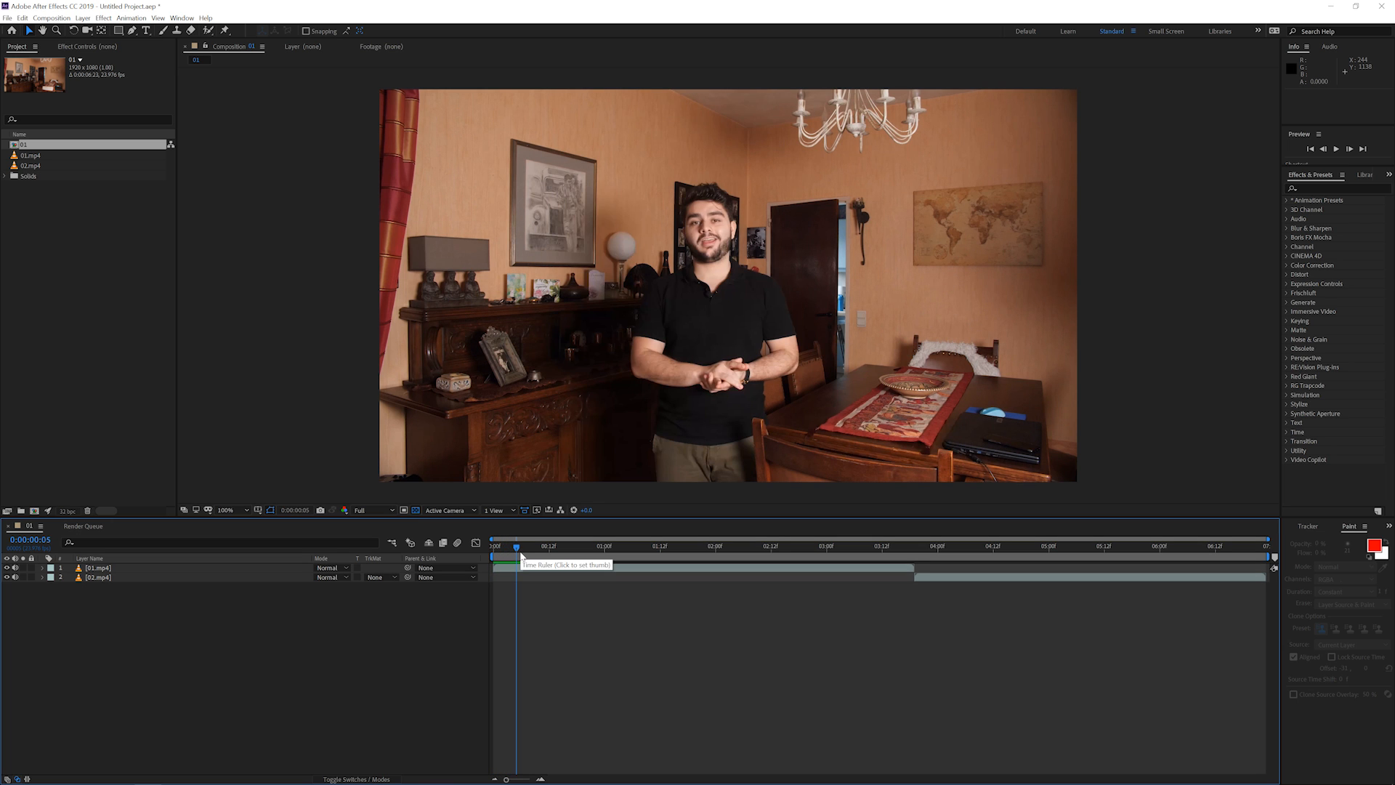
# Start the work area at 0:00:00:05 and trim the composition to it.
pyautogui.press('b')
pyautogui.rightClick(530, 556)
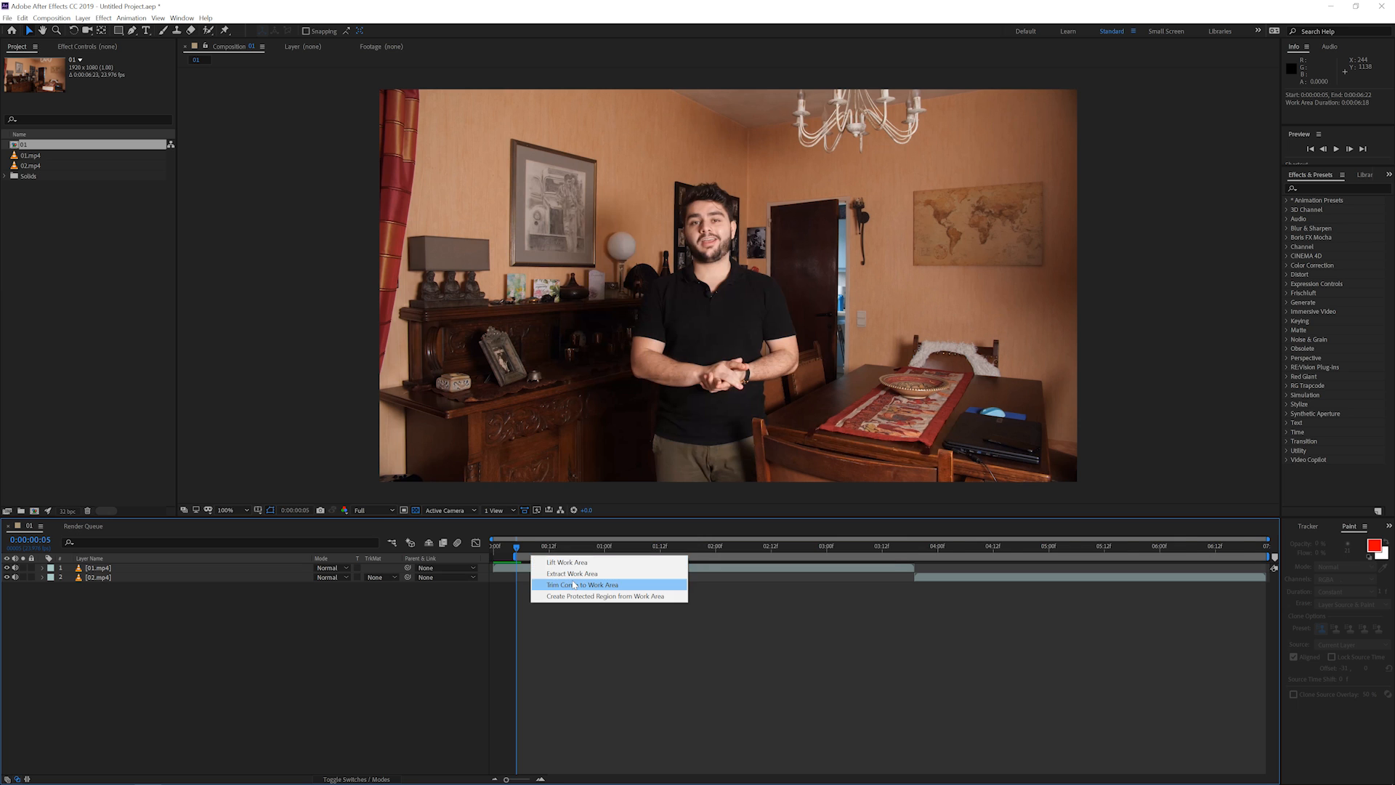
pyautogui.click(574, 584)
# Move the 02.mp4 layer above 01.mp4 and shift its clip slightly earlier so the two clips overlap.
pyautogui.moveTo(89, 577); pyautogui.dragTo(94, 567)
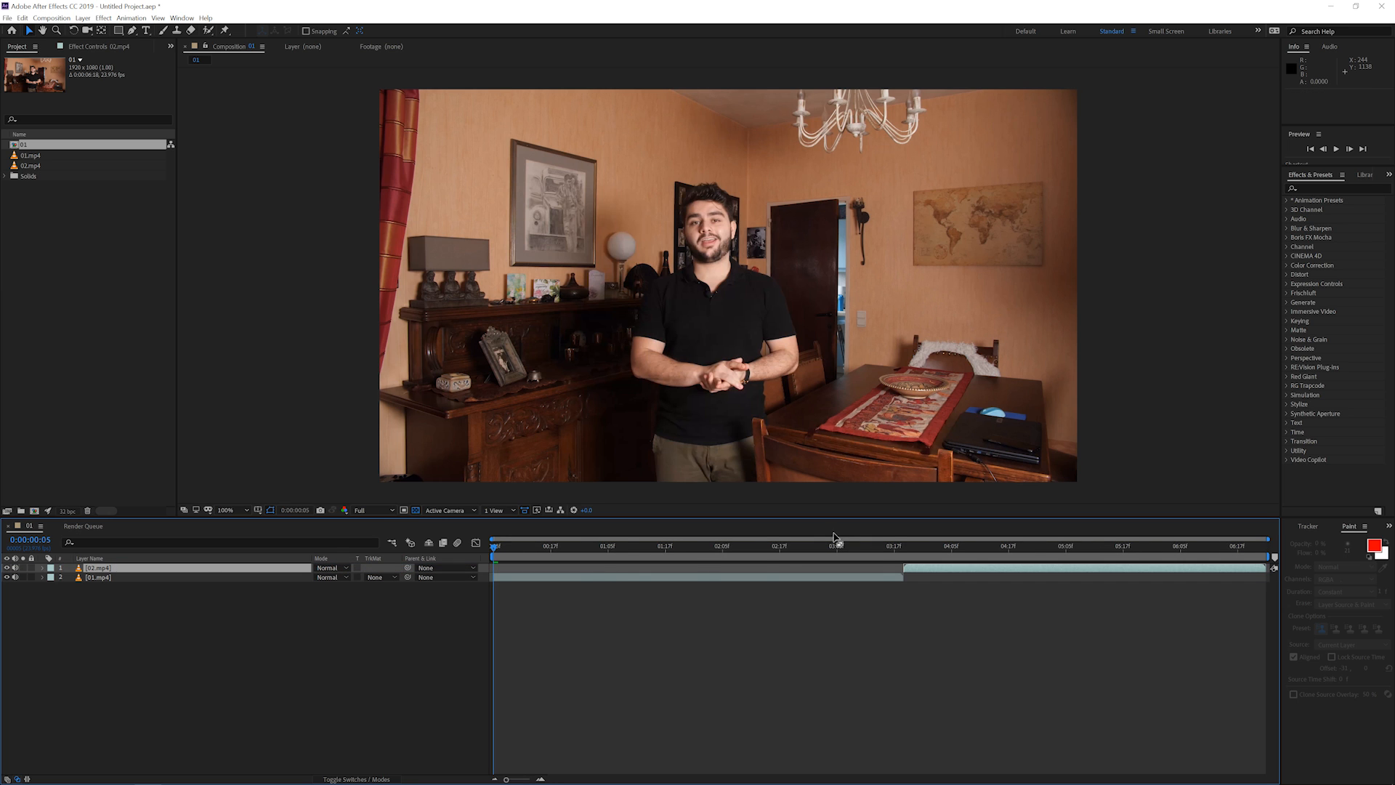
pyautogui.moveTo(888, 550)
pyautogui.mouseDown()
pyautogui.moveTo(908, 571)
pyautogui.moveTo(926, 552)
pyautogui.moveTo(1099, 564)
pyautogui.mouseUp()
pyautogui.click(911, 571)
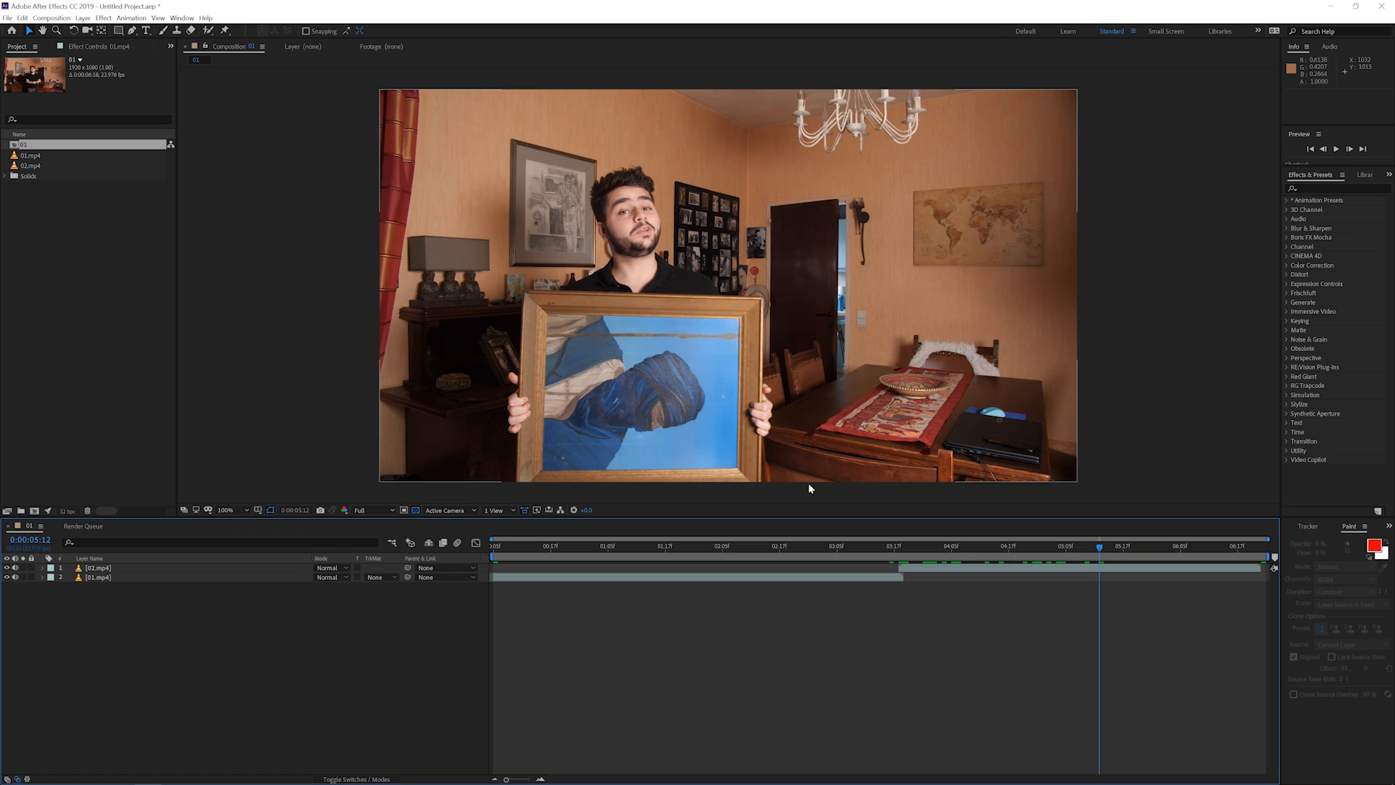
# Apply Track in Boris FX Mocha to the 02.mp4 layer and launch Mocha AE from the effect.
pyautogui.click(1061, 569)
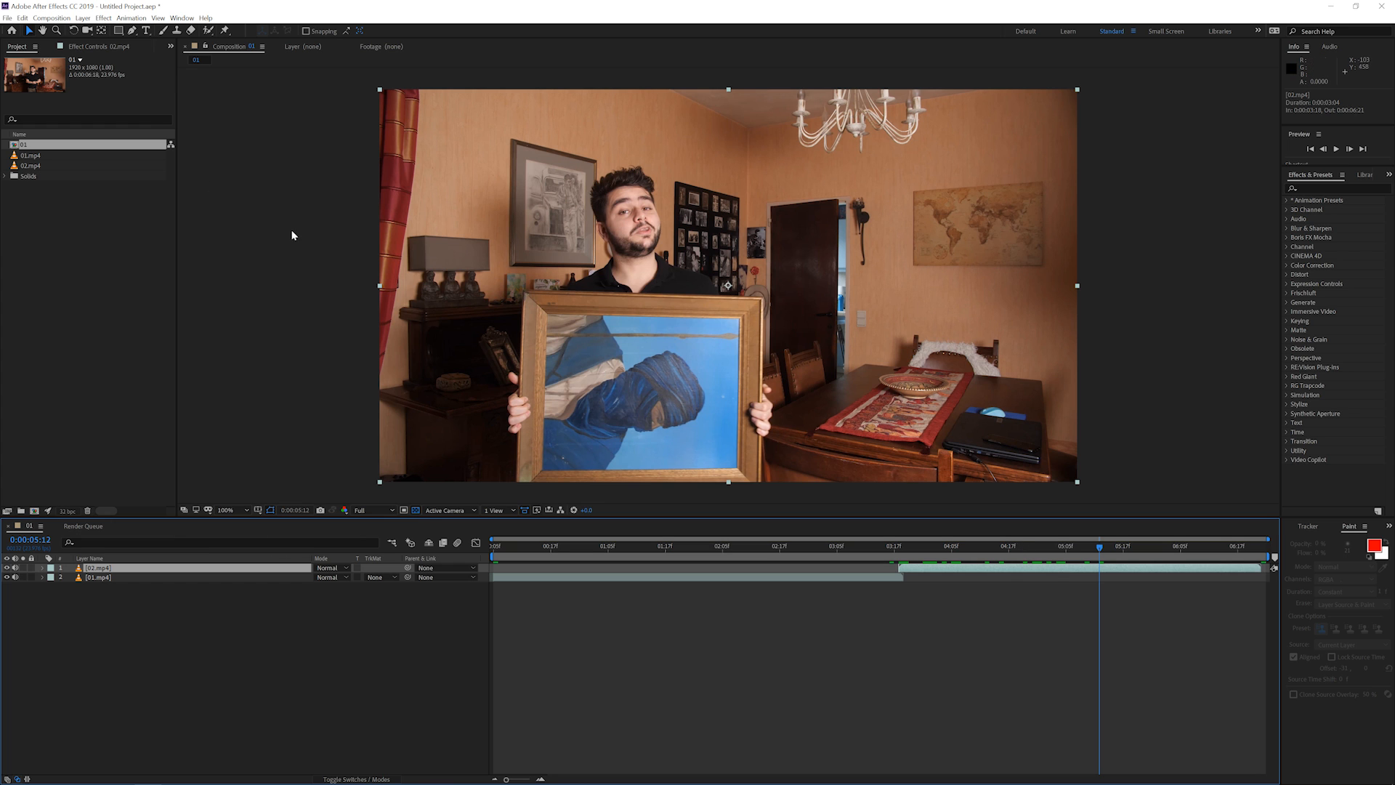
pyautogui.click(132, 17)
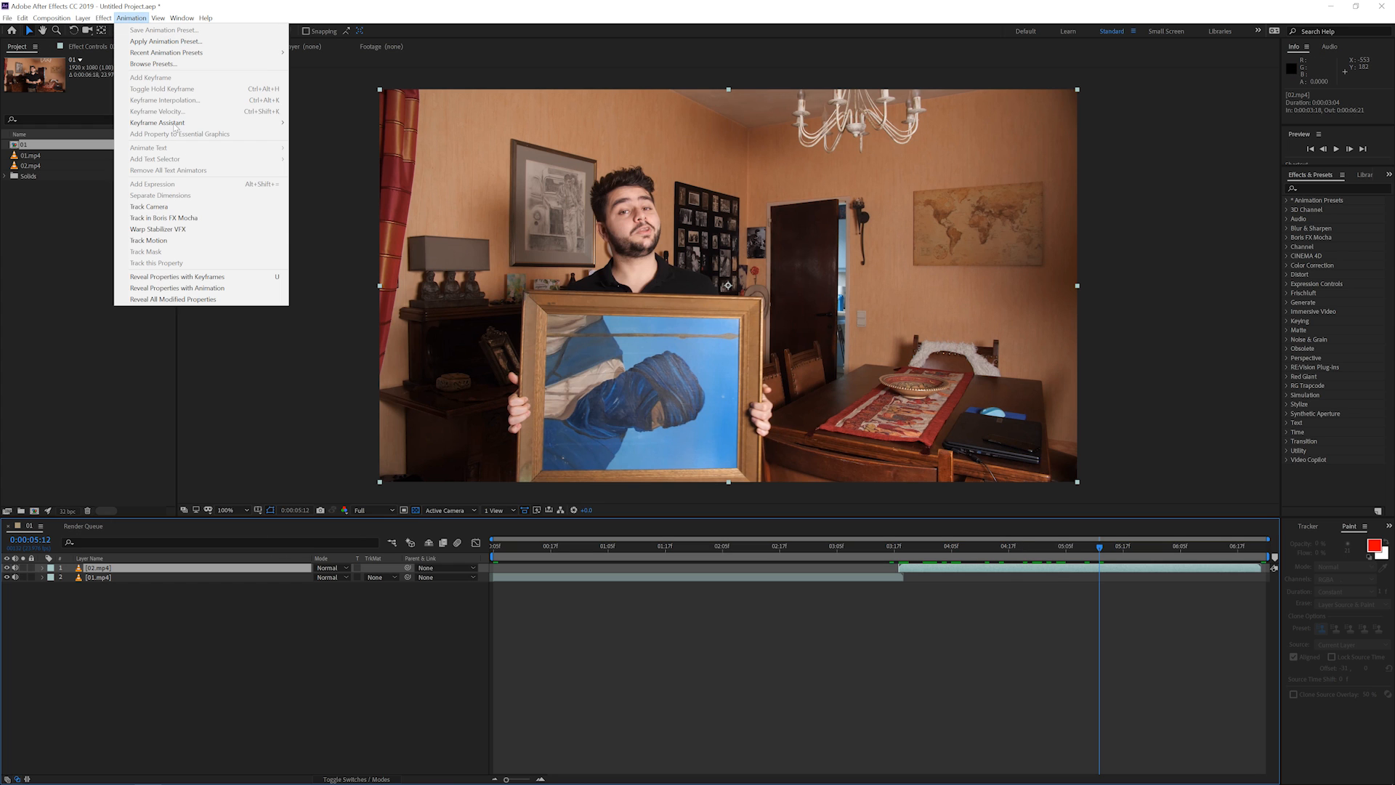
pyautogui.click(175, 218)
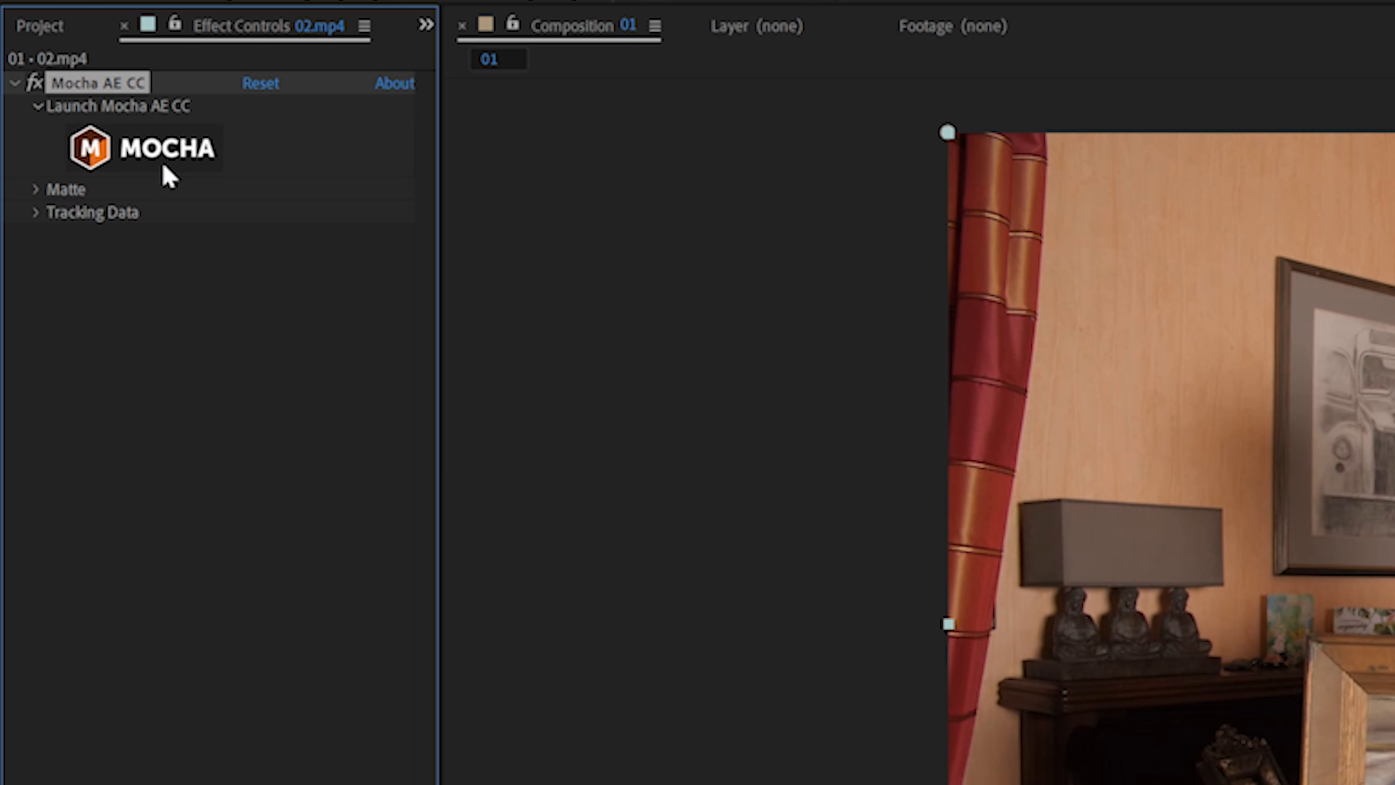
pyautogui.click(160, 166)
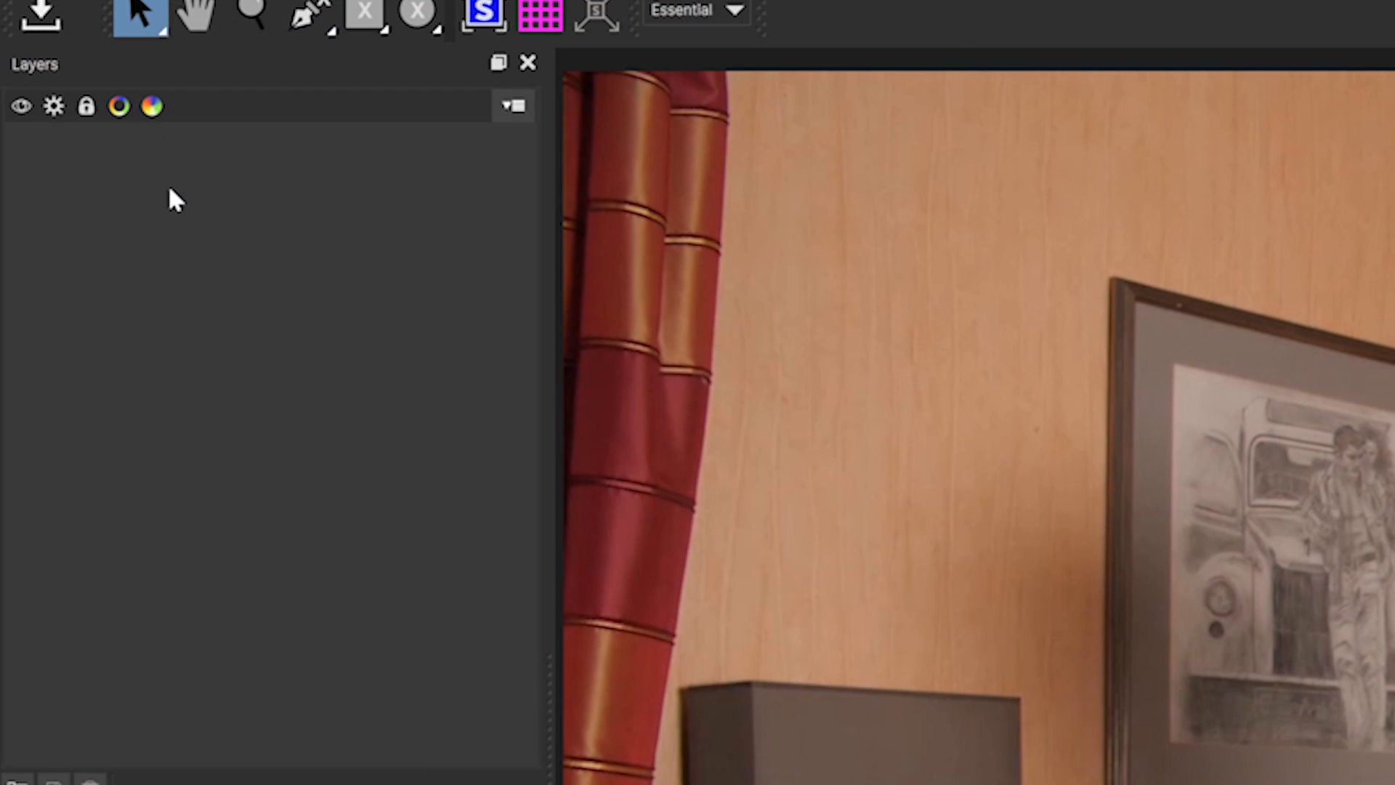
# At frame 48, draw a closed four-point spline along the picture frame's inner edge with sharp corners.
pyautogui.moveTo(876, 747); pyautogui.dragTo(972, 747)
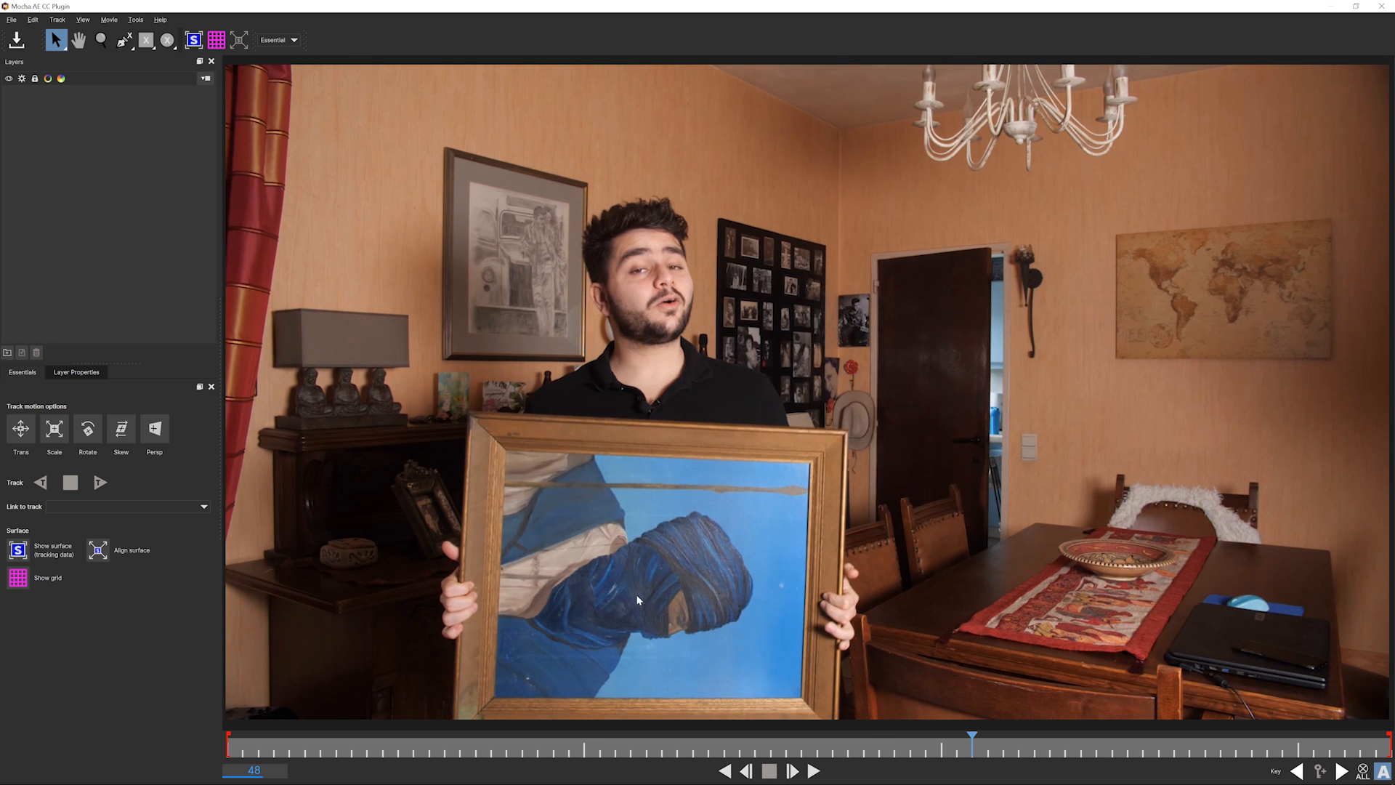
pyautogui.press('x')
pyautogui.moveTo(627, 602); pyautogui.dragTo(665, 475)
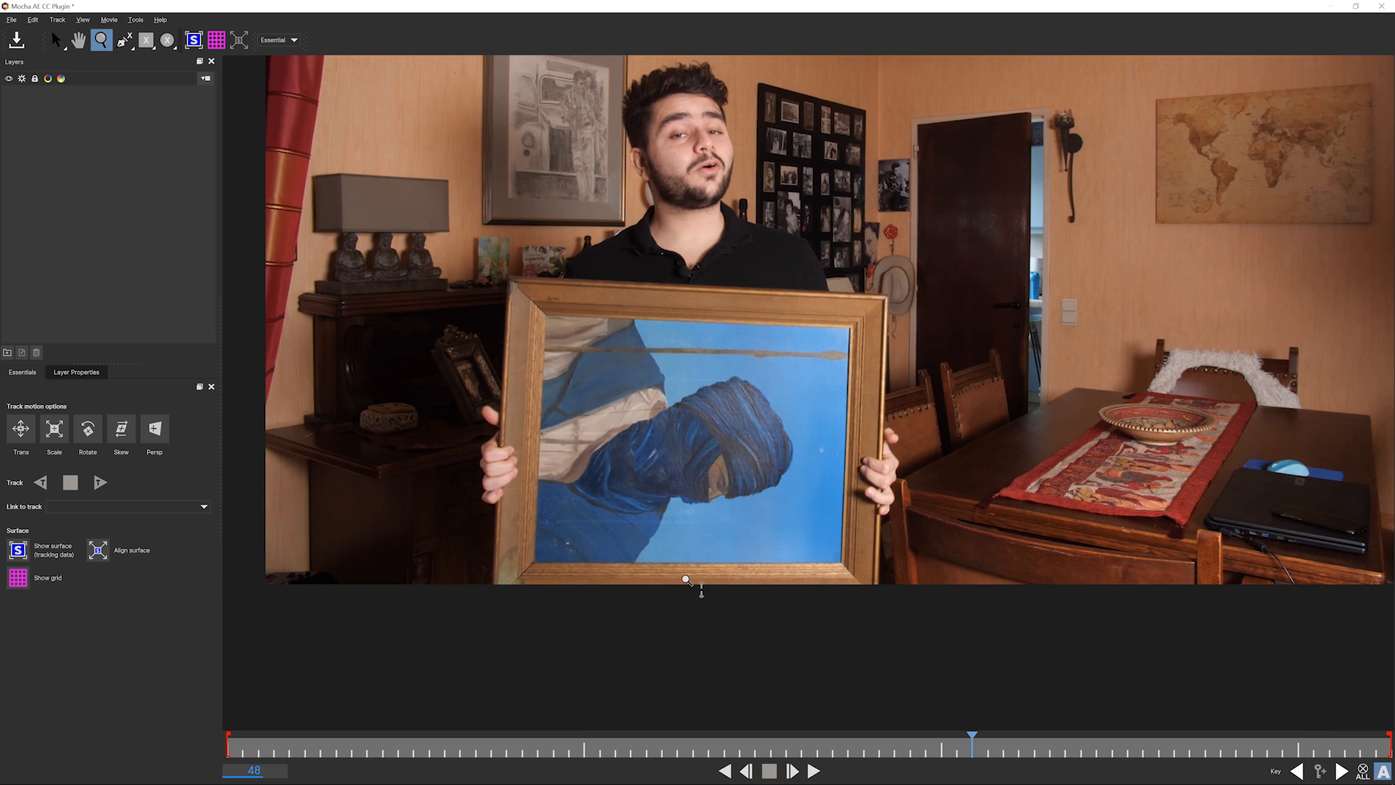
pyautogui.scroll(2, 698, 582)
pyautogui.moveTo(690, 373); pyautogui.dragTo(661, 399)
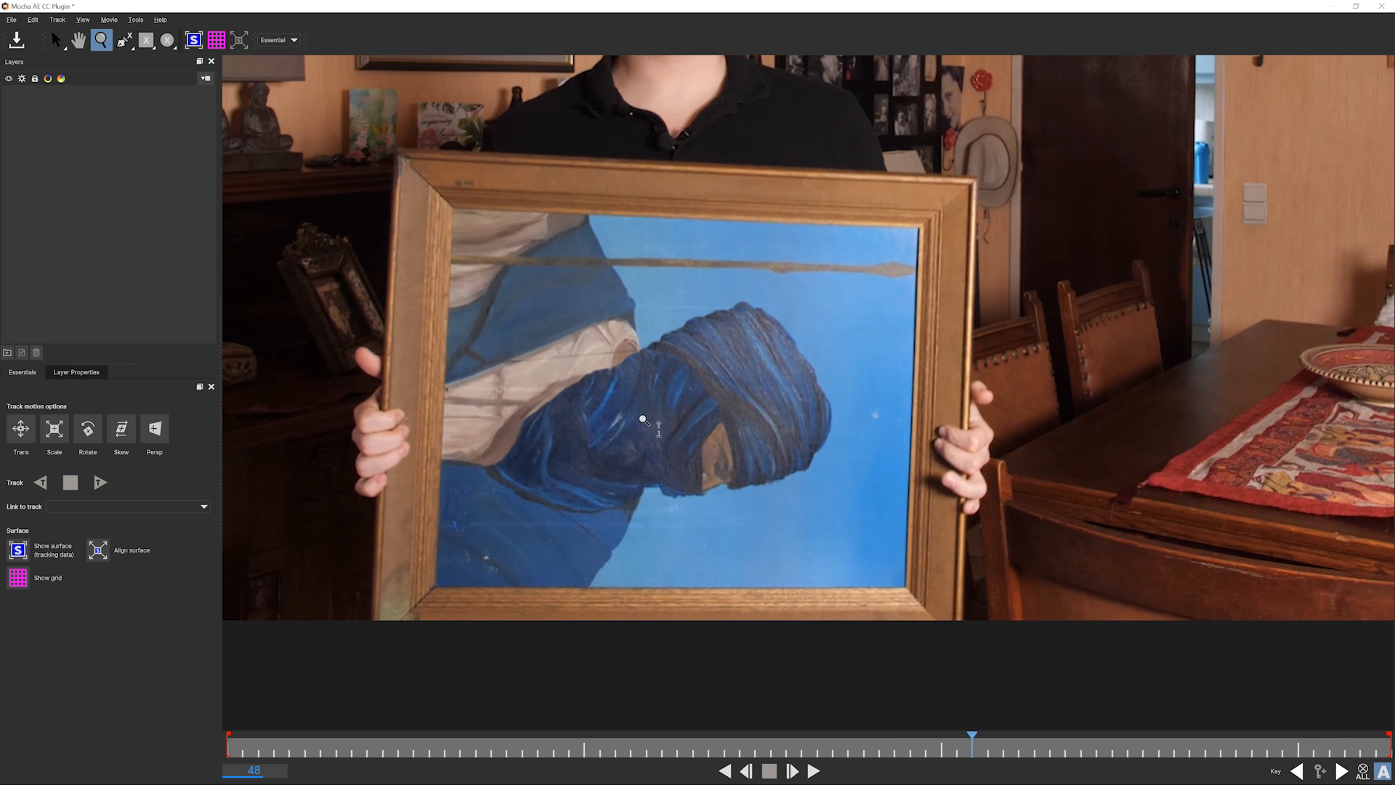
pyautogui.scroll(1, 658, 399)
pyautogui.press('s')
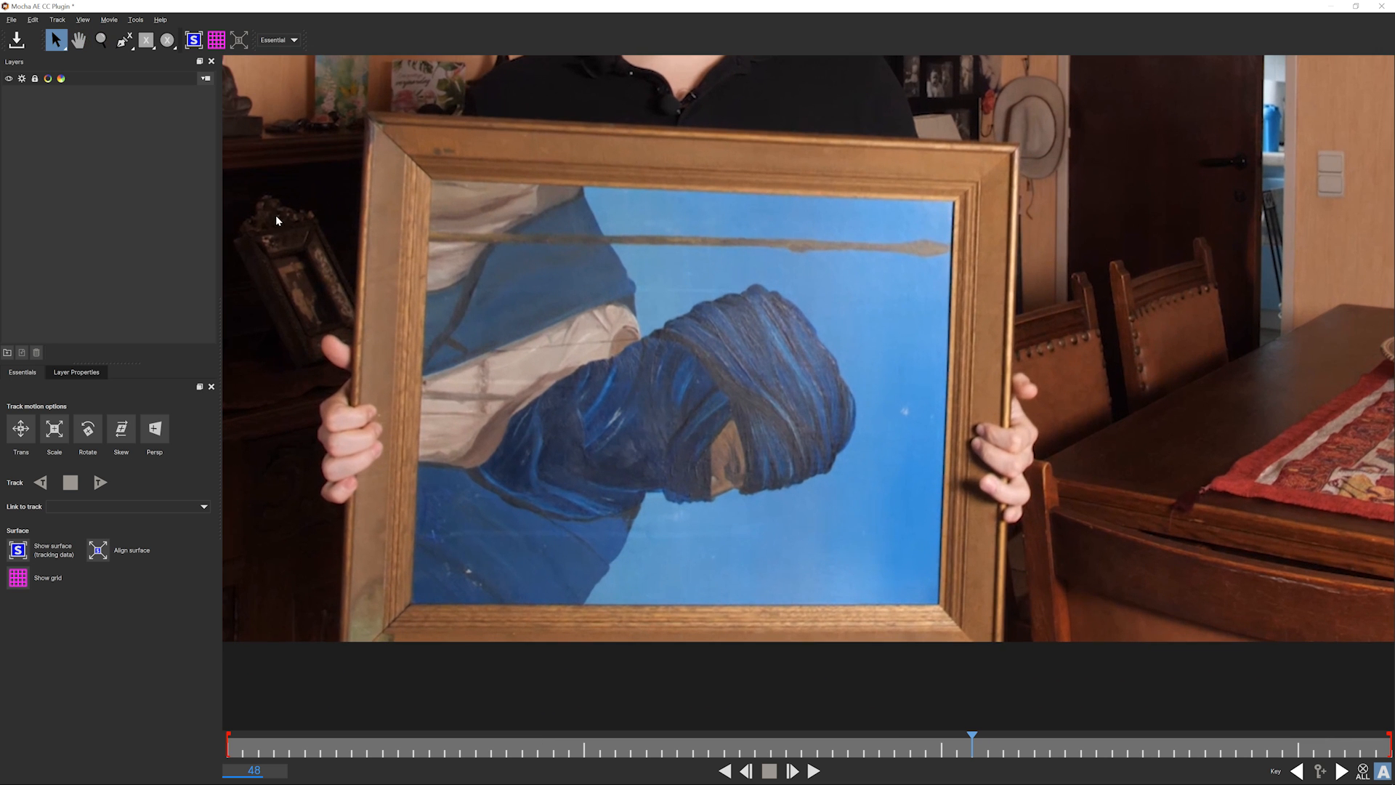
pyautogui.click(124, 42)
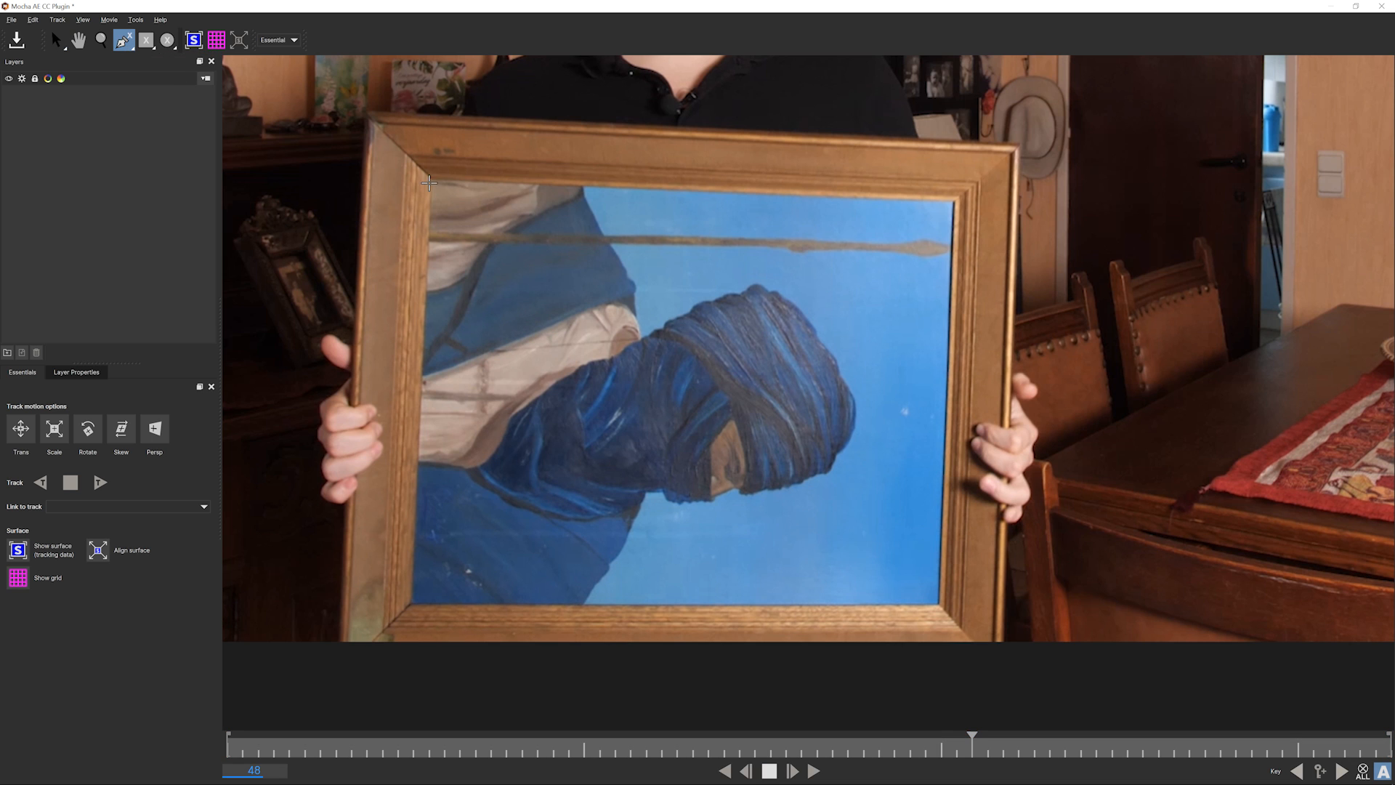
pyautogui.click(432, 181)
pyautogui.click(955, 202)
pyautogui.click(940, 601)
pyautogui.click(413, 604)
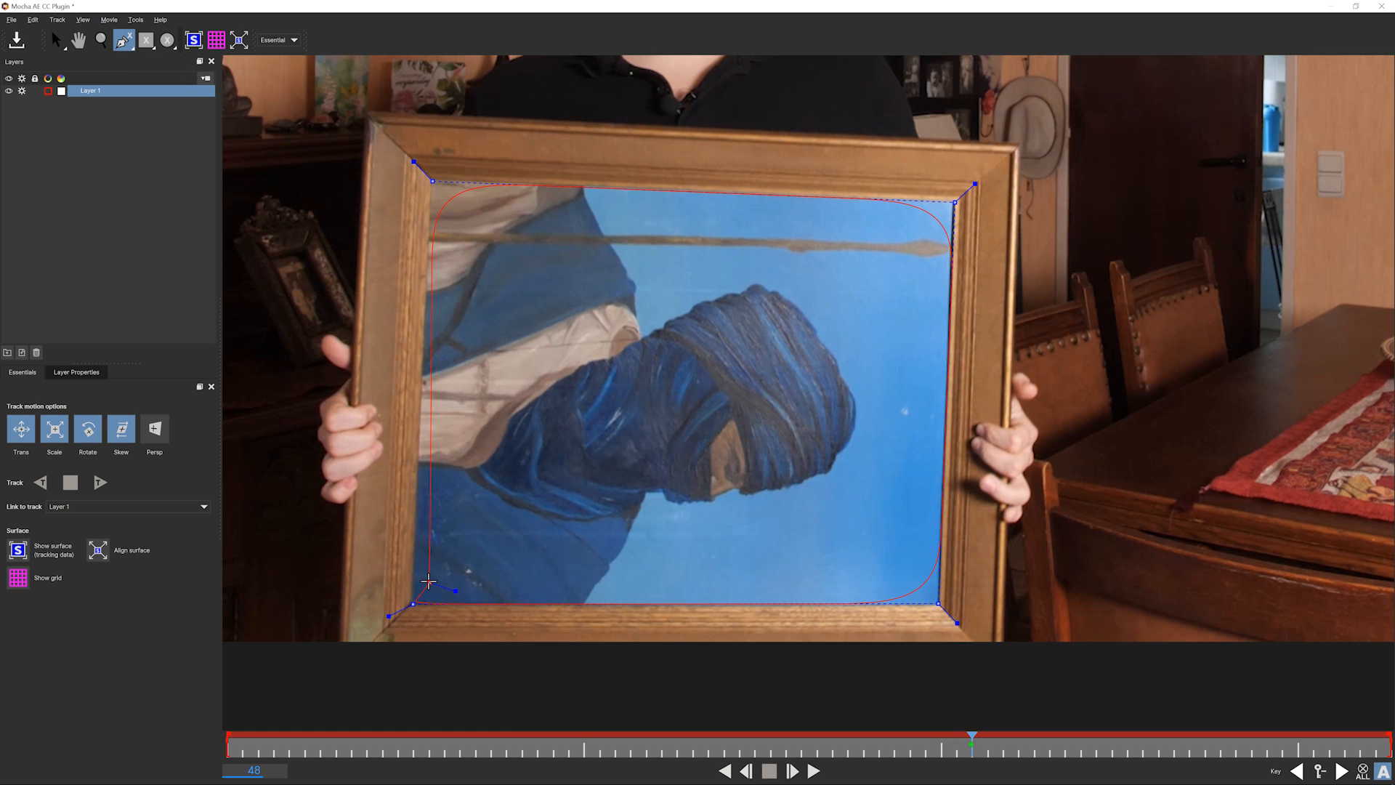
pyautogui.rightClick(433, 574)
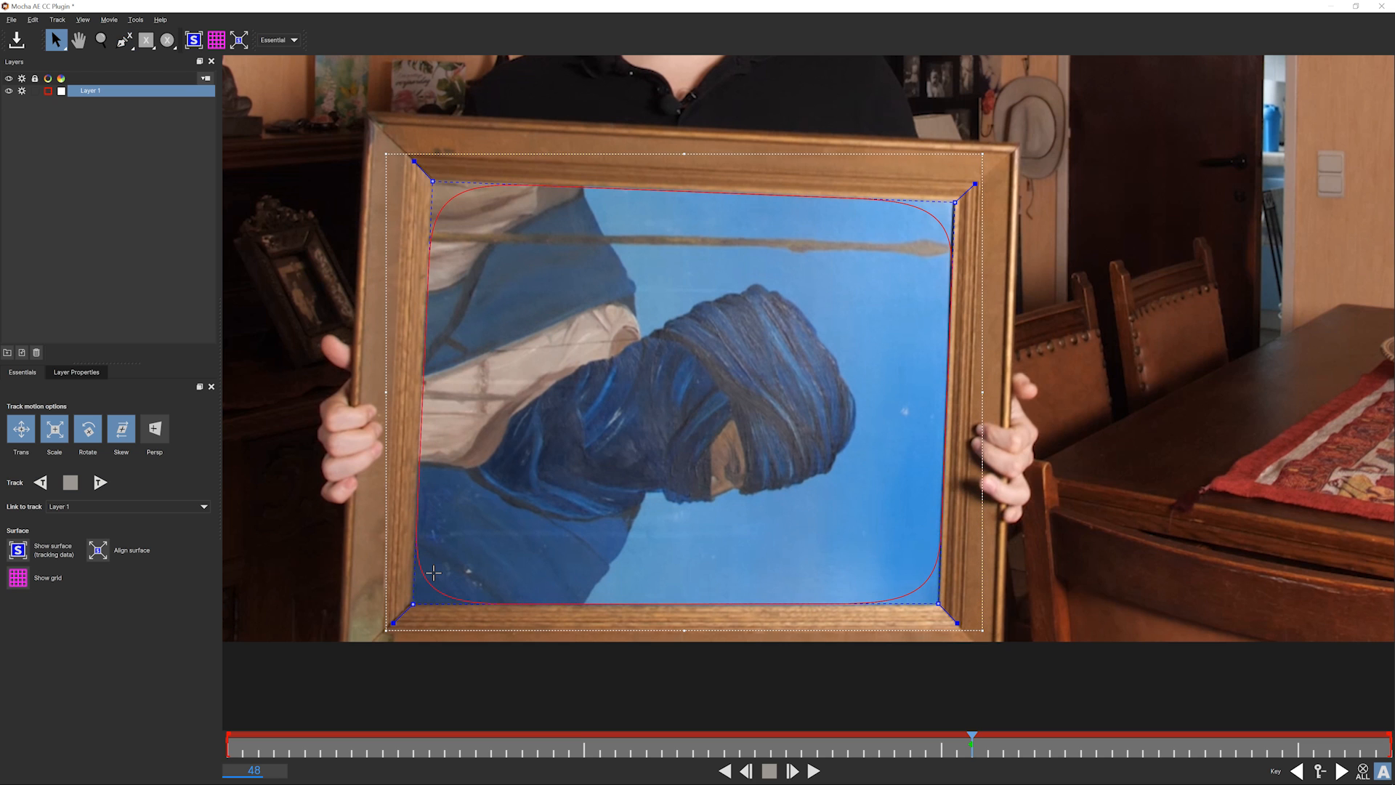
pyautogui.moveTo(392, 622); pyautogui.dragTo(388, 625)
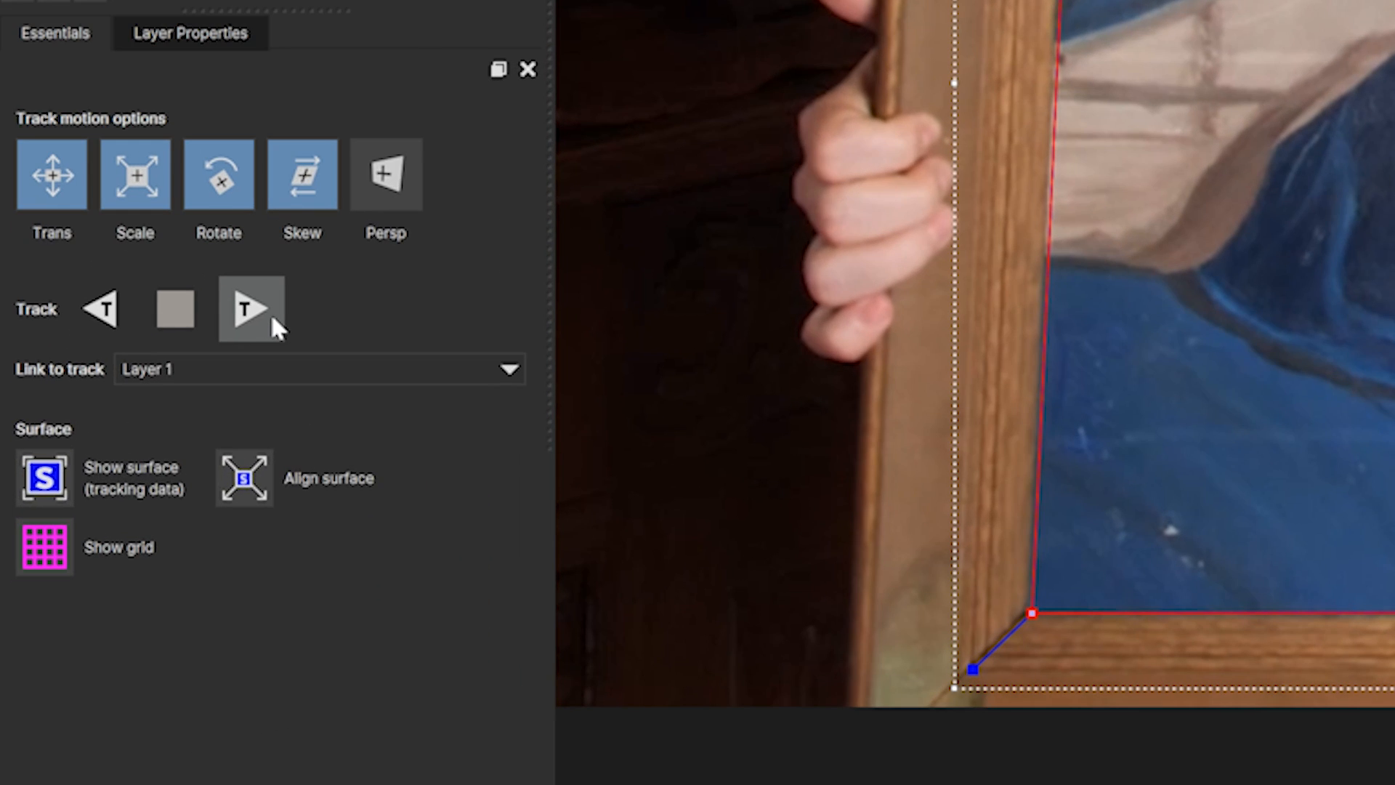
# Track Layer 1 forward from frame 48 and realign the spline's two right corners with the painting at frame 75.
pyautogui.click(274, 319)
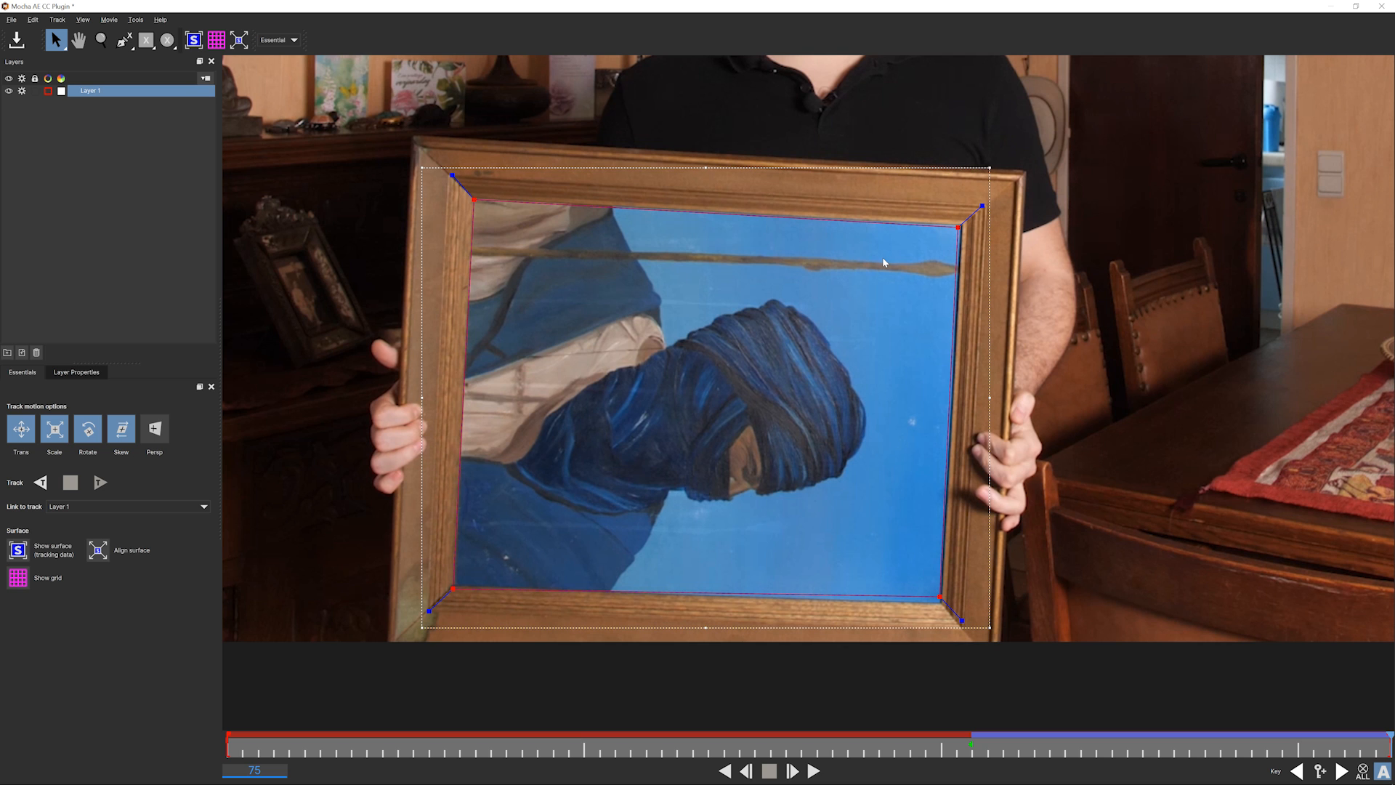
pyautogui.click(960, 226)
pyautogui.moveTo(960, 226); pyautogui.dragTo(964, 225)
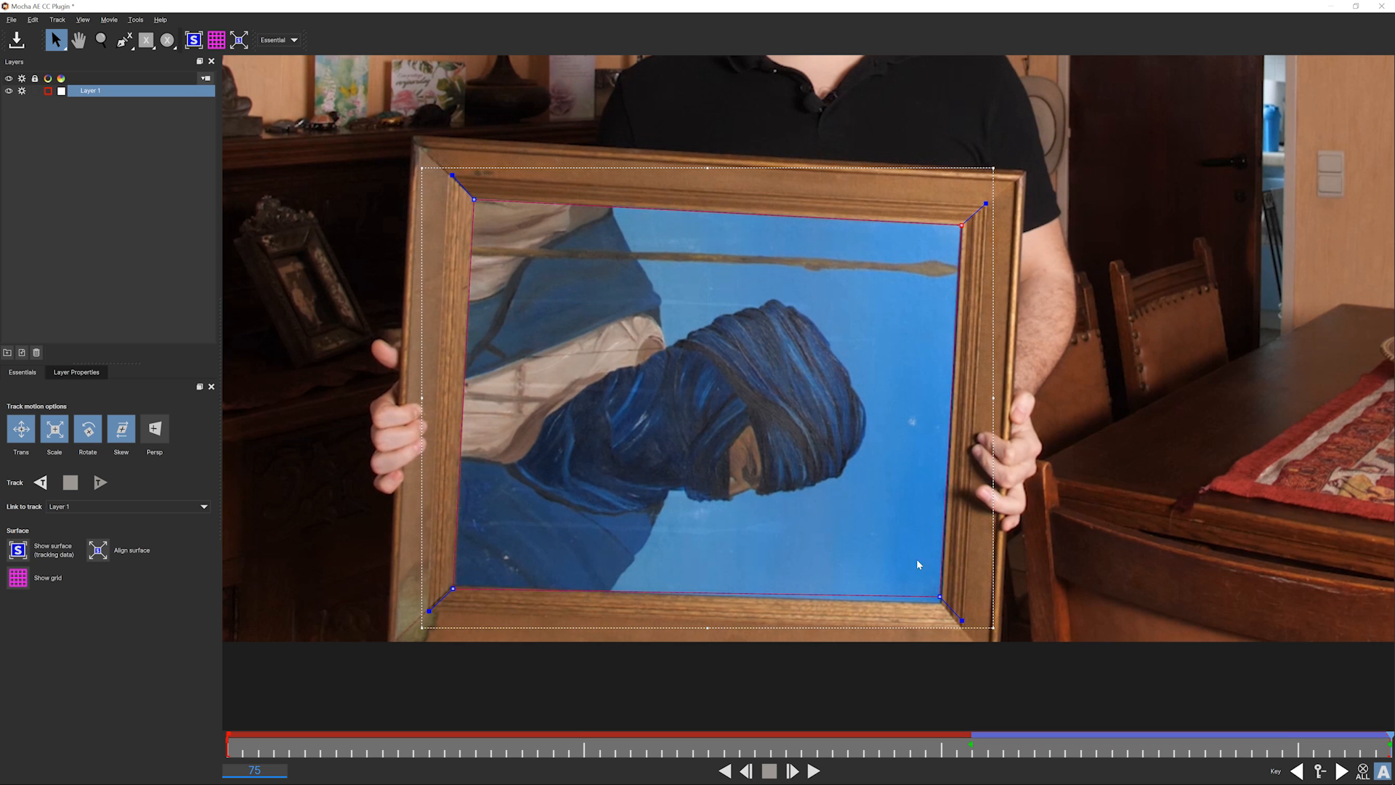
pyautogui.moveTo(940, 597); pyautogui.dragTo(940, 603)
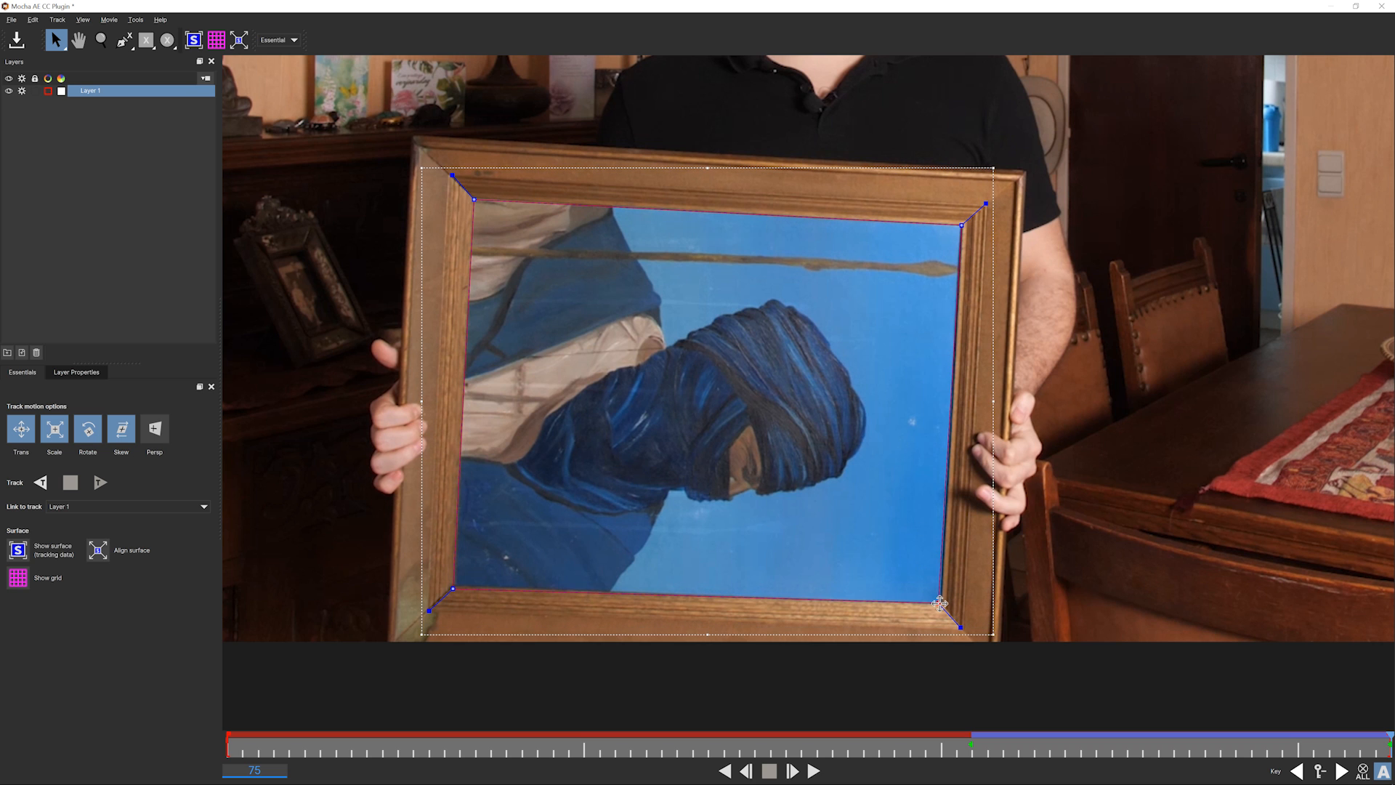
# Realign the spline's two right corners with the picture frame's inner corners at frame 65.
pyautogui.click(1236, 748)
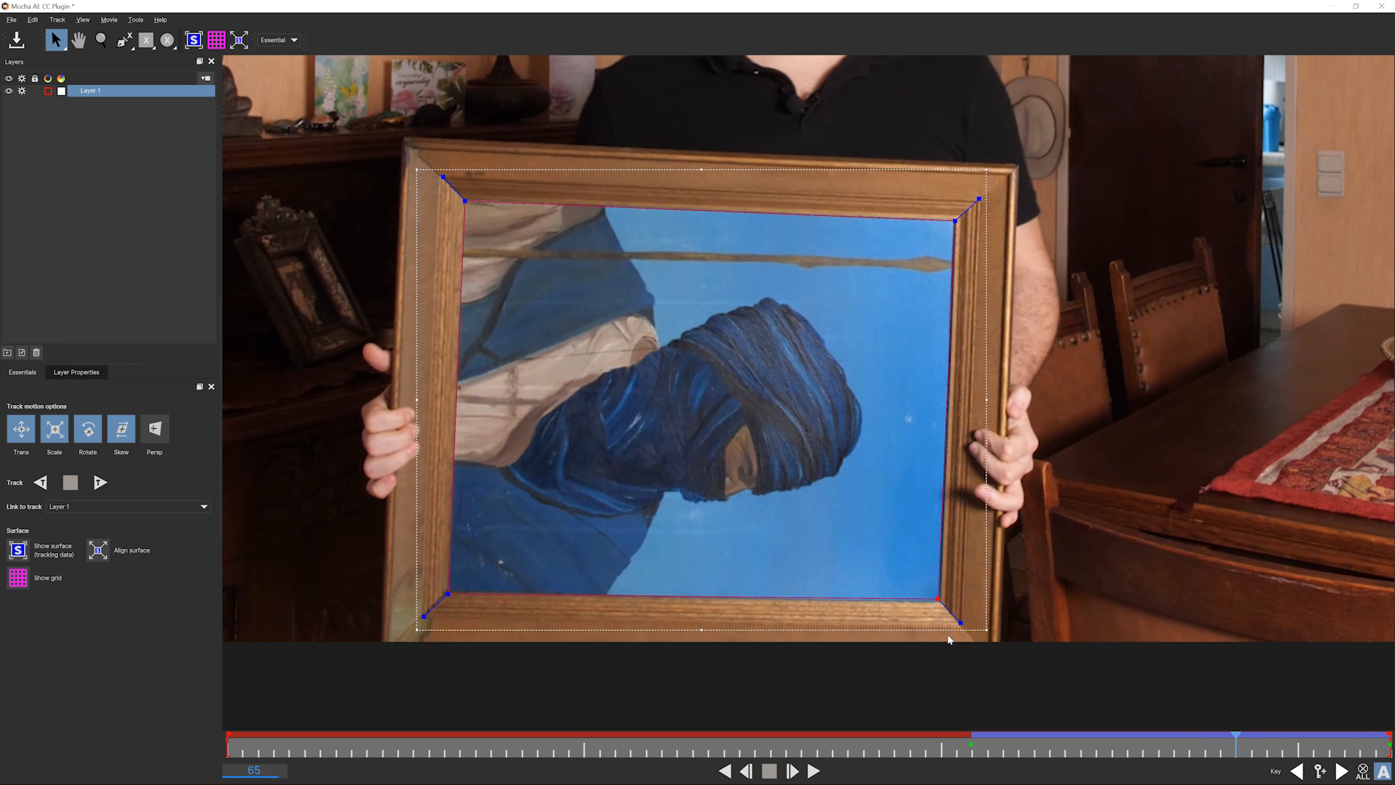
pyautogui.moveTo(937, 596); pyautogui.dragTo(938, 599)
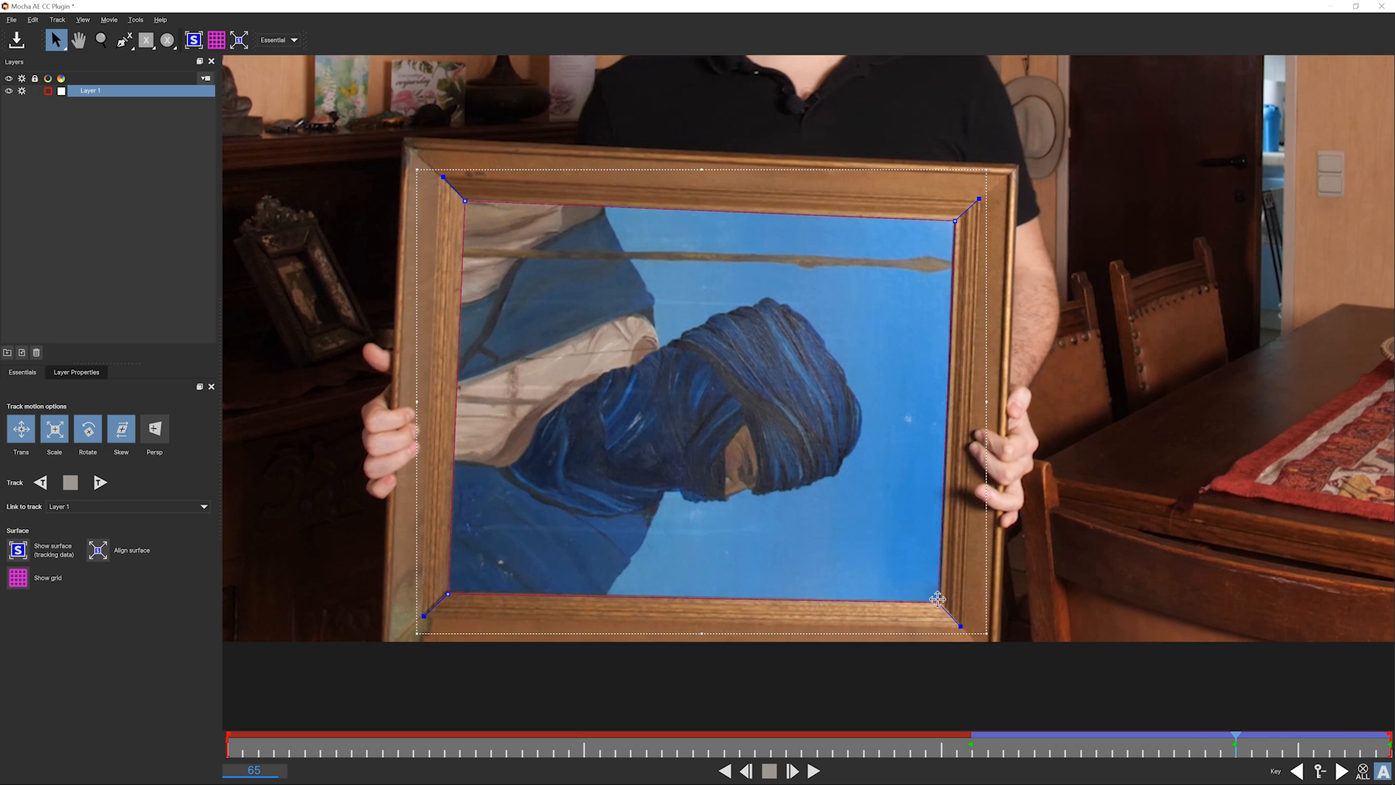
pyautogui.moveTo(955, 220); pyautogui.dragTo(953, 221)
# Track Layer 1 backward from frame 48 and fit the spline's four corners to the painting's edges at frame 0.
pyautogui.moveTo(1299, 749); pyautogui.dragTo(969, 742)
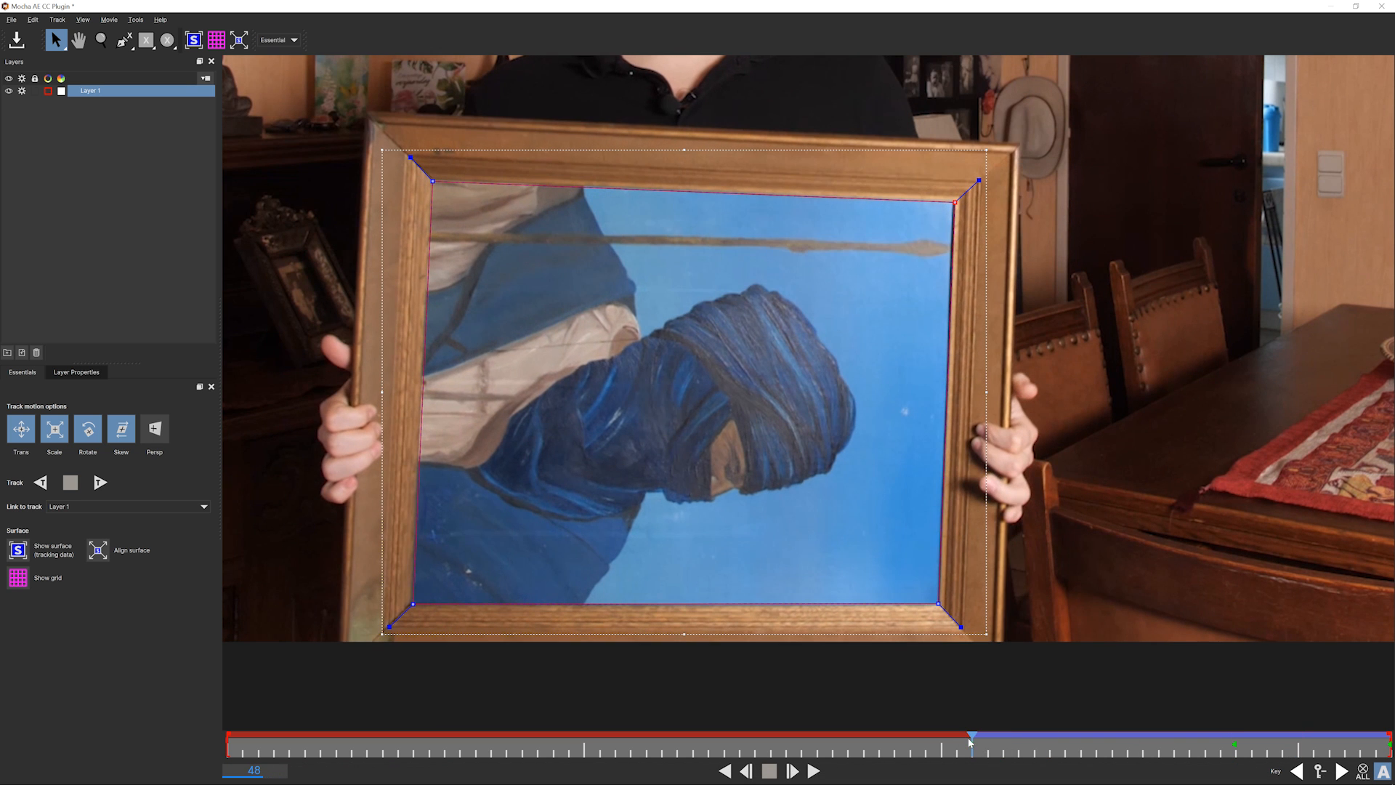
pyautogui.click(40, 483)
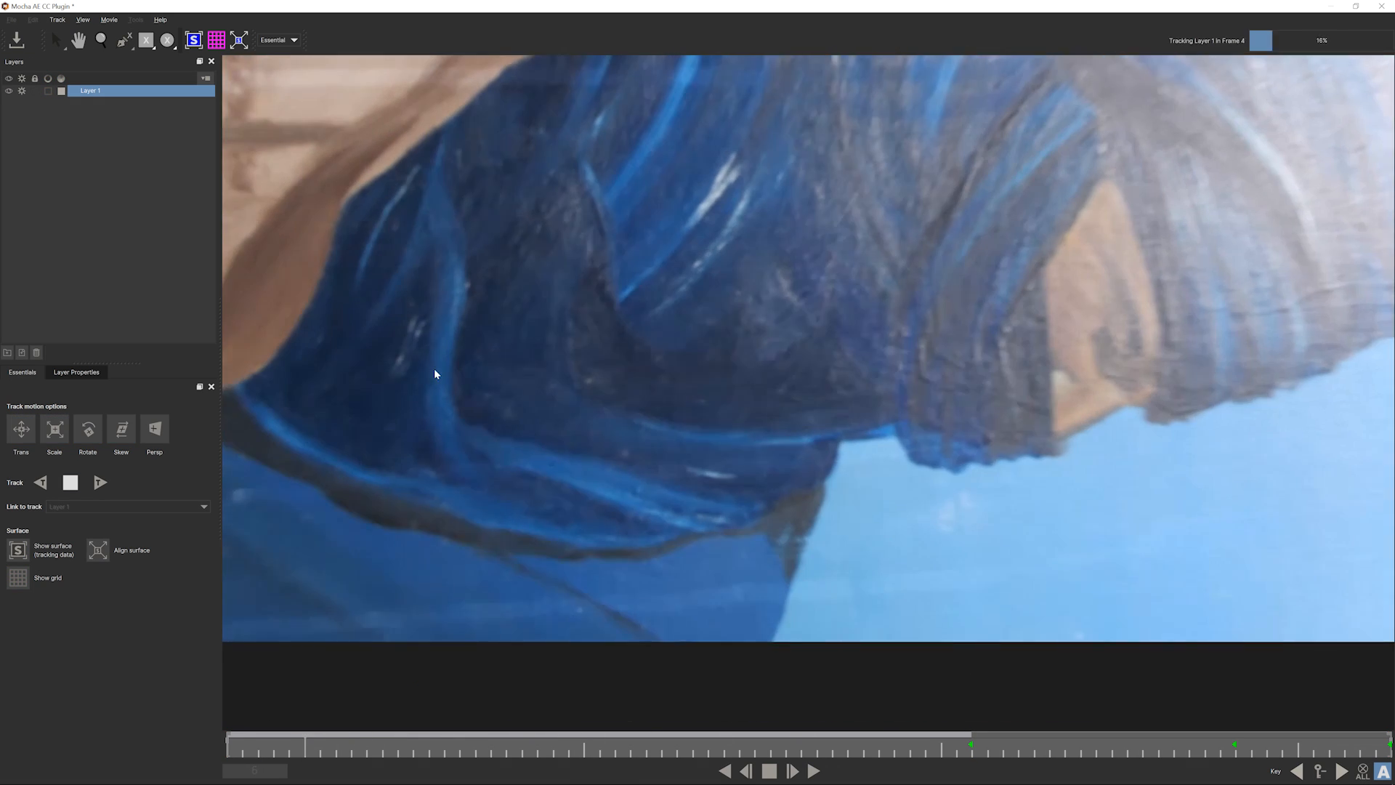
pyautogui.press('z')
pyautogui.moveTo(669, 403); pyautogui.dragTo(691, 307)
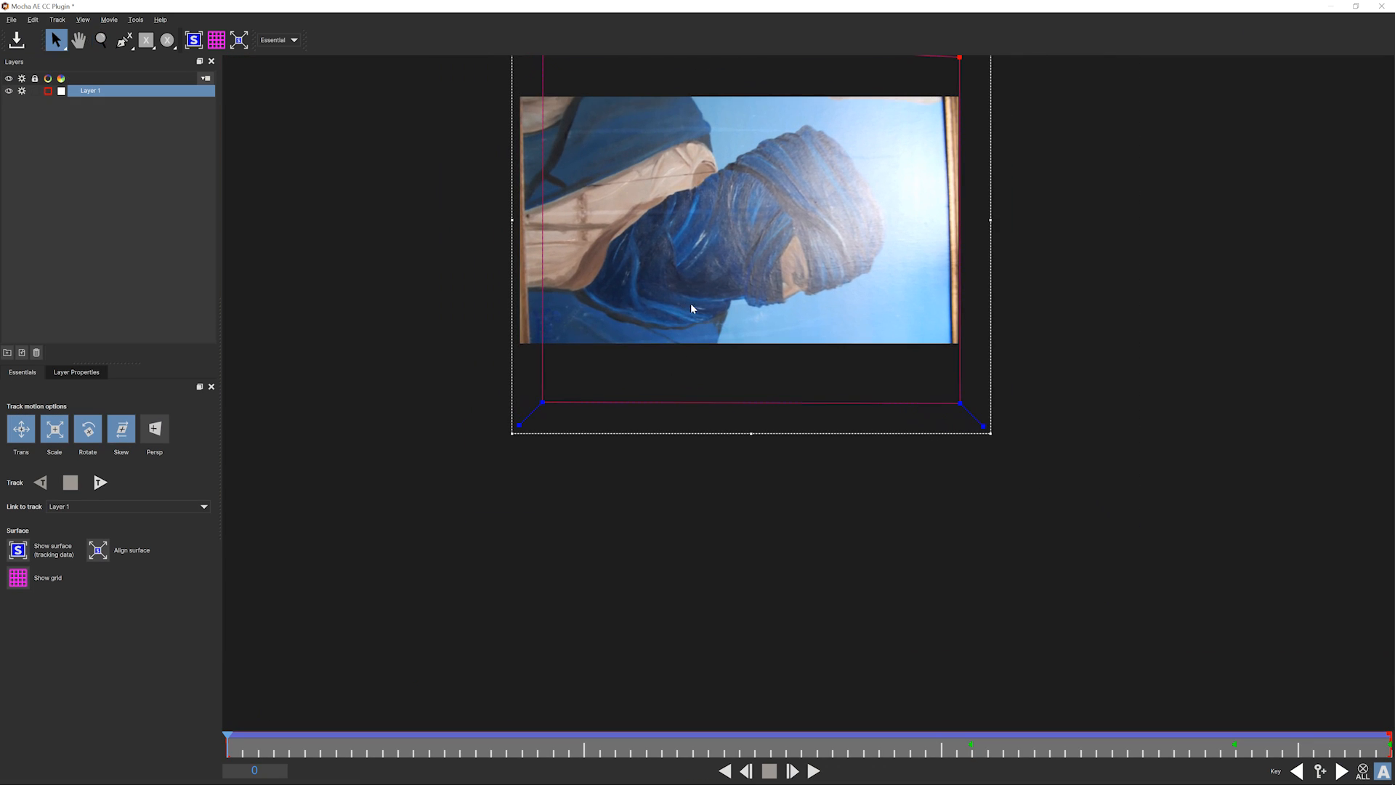
pyautogui.press('x')
pyautogui.moveTo(716, 261); pyautogui.dragTo(716, 340)
pyautogui.press('s')
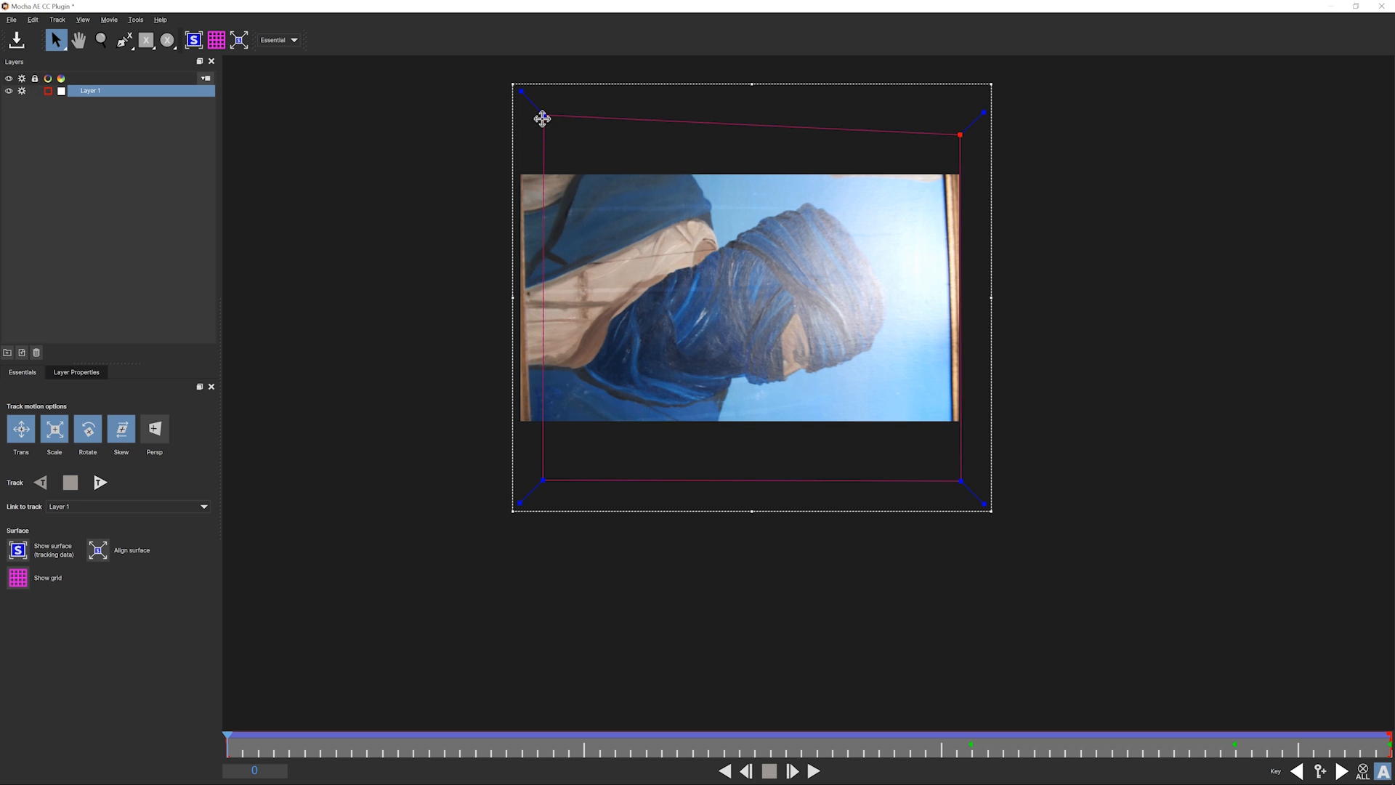
pyautogui.moveTo(542, 118); pyautogui.dragTo(521, 113)
pyautogui.moveTo(544, 479); pyautogui.dragTo(531, 482)
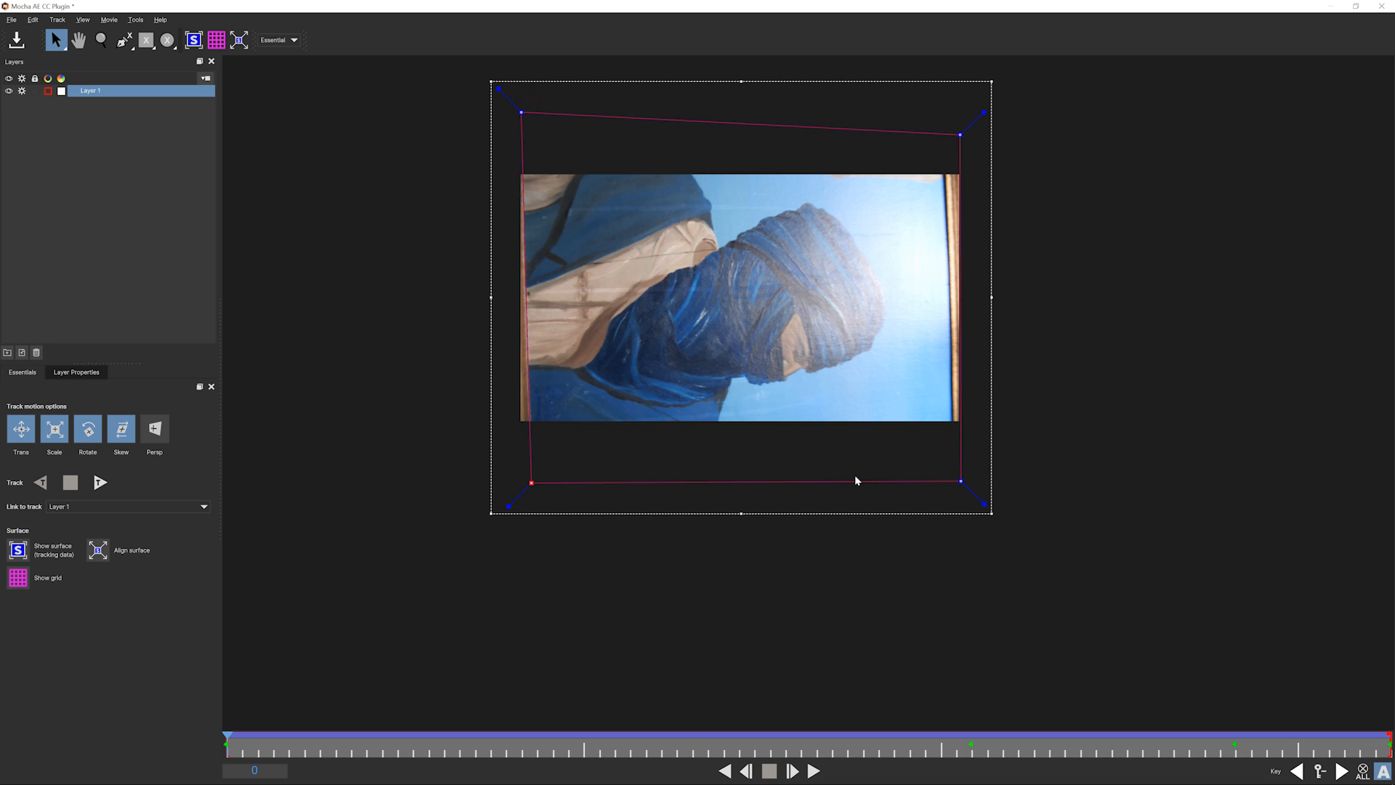
pyautogui.moveTo(960, 135); pyautogui.dragTo(941, 131)
pyautogui.moveTo(961, 481); pyautogui.dragTo(954, 480)
# Correct the spline's corners at intermediate frames, including 16 and 31, and close Mocha to return to After Effects.
pyautogui.click(468, 751)
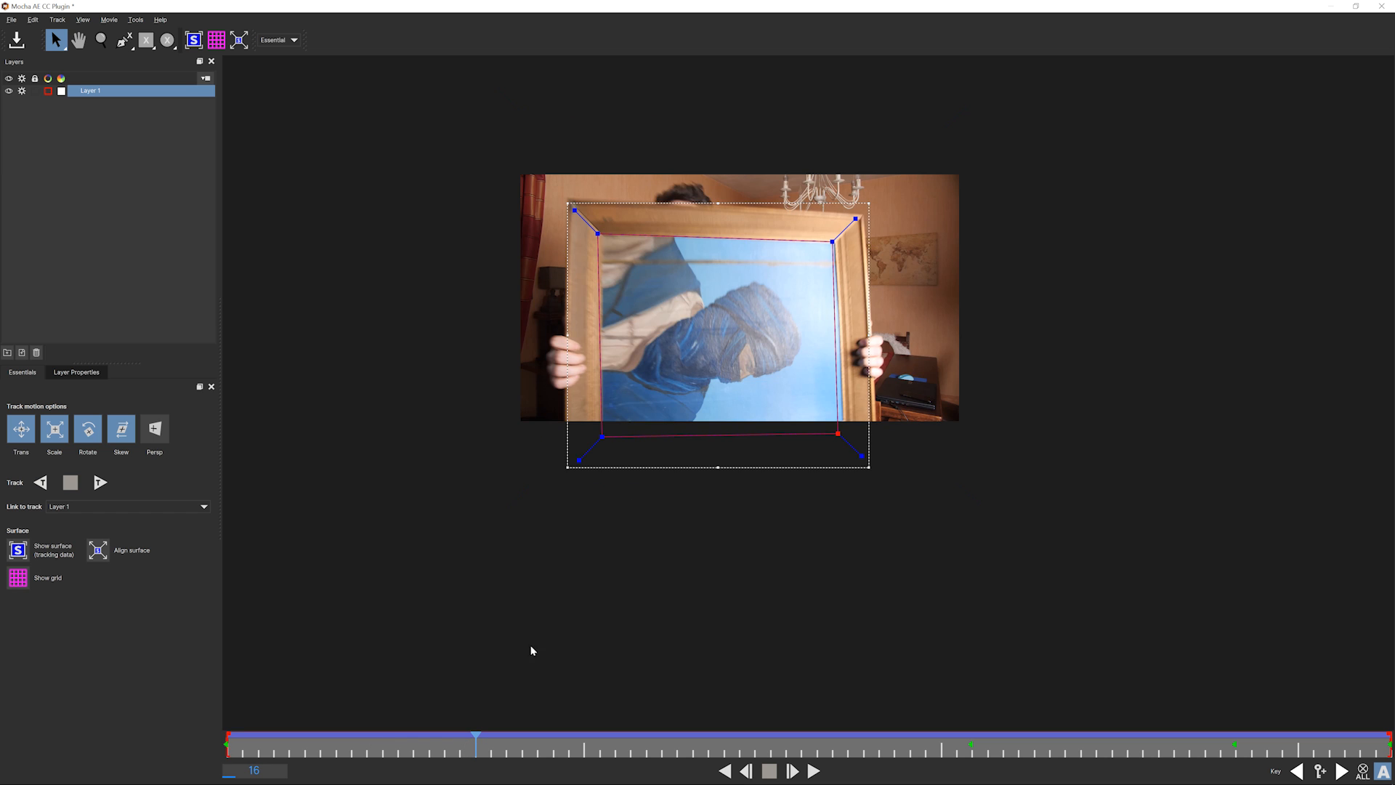
pyautogui.press('z')
pyautogui.moveTo(805, 471)
pyautogui.mouseDown()
pyautogui.moveTo(842, 388)
pyautogui.moveTo(850, 426)
pyautogui.mouseUp()
pyautogui.moveTo(836, 194); pyautogui.dragTo(837, 194)
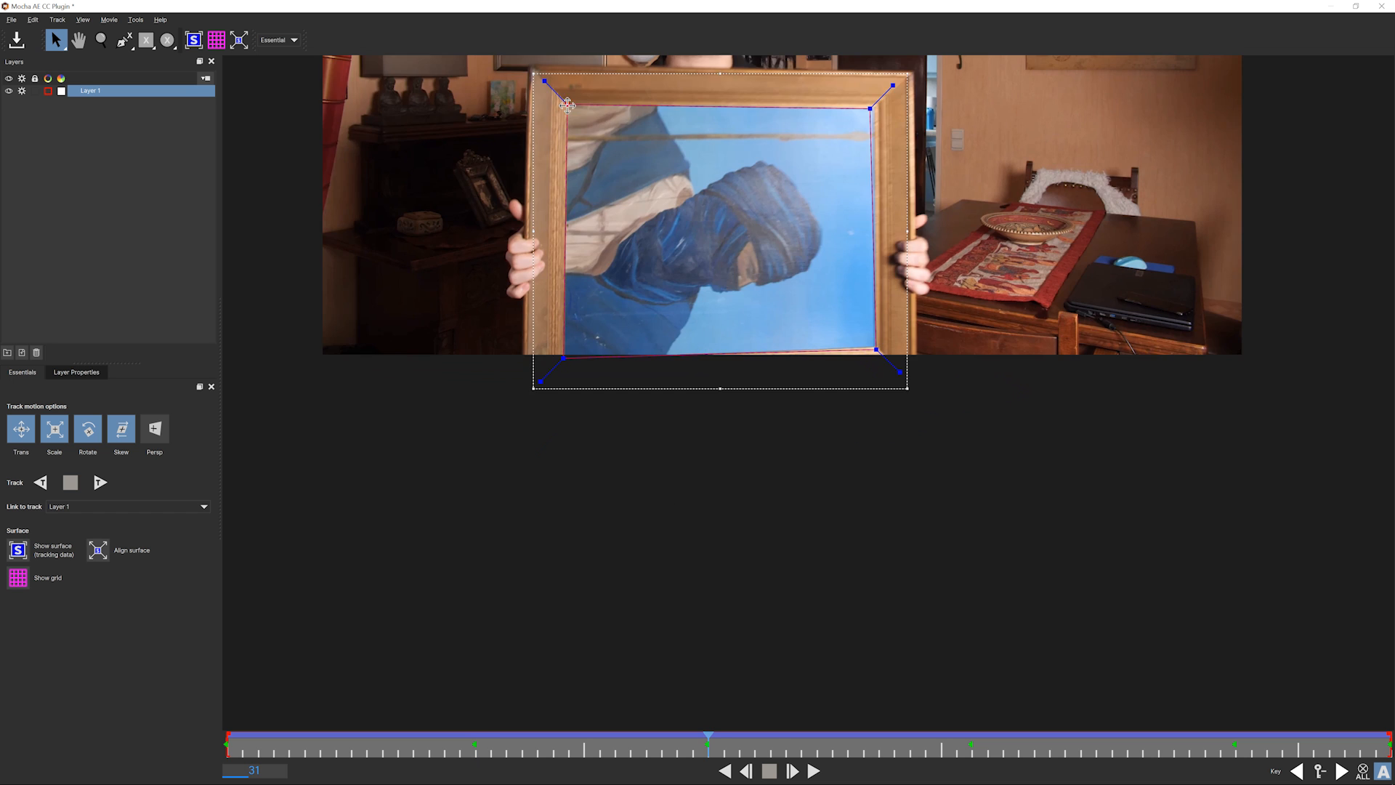
pyautogui.moveTo(707, 735); pyautogui.dragTo(567, 736)
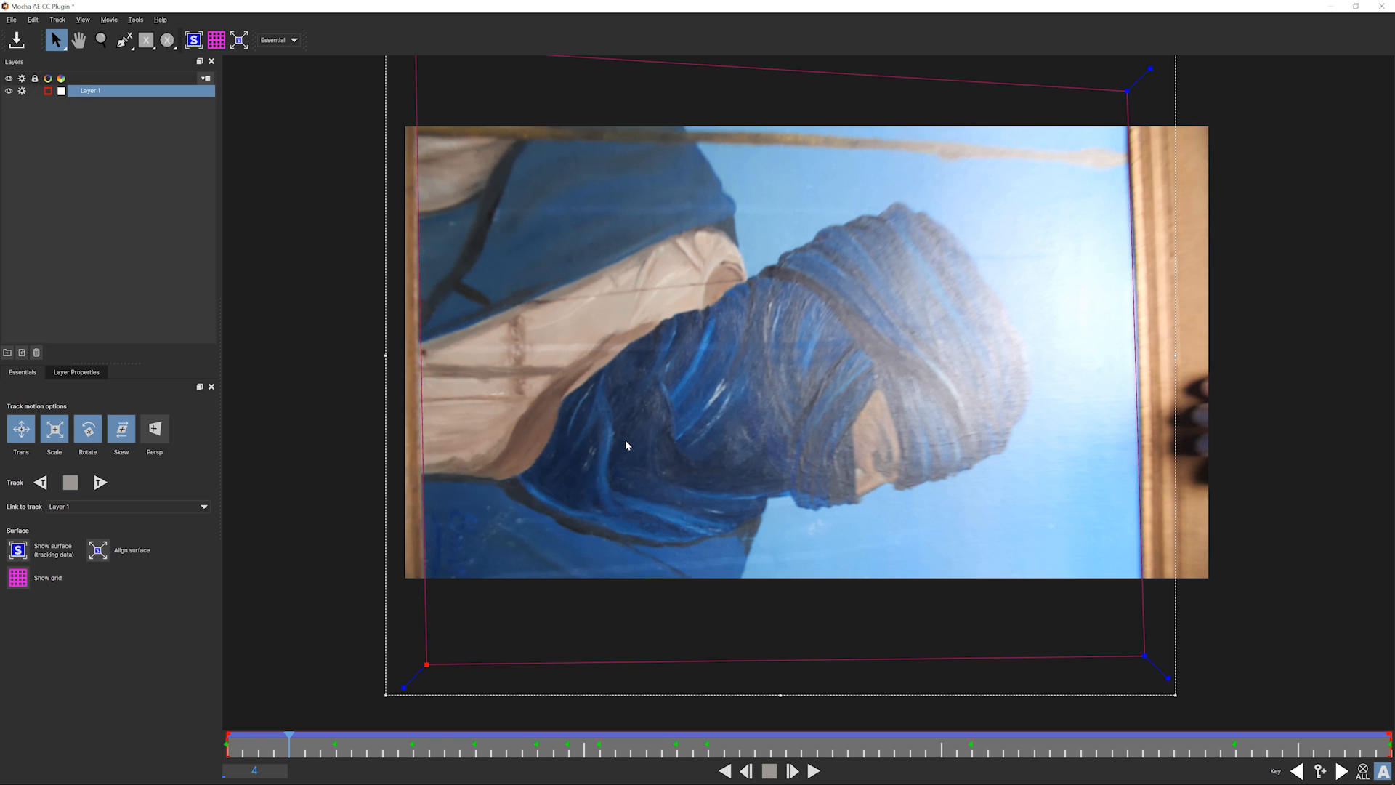
pyautogui.click(1382, 6)
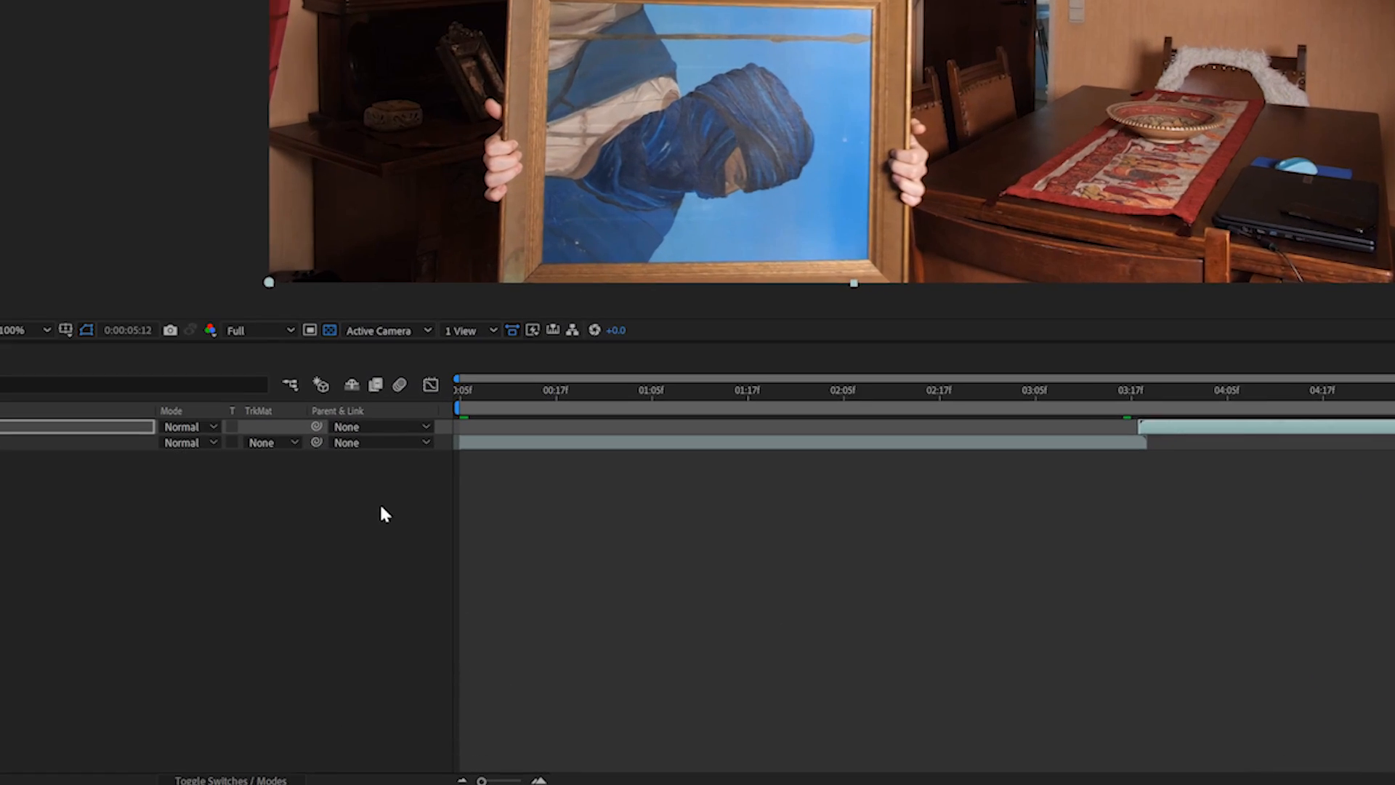
# Add a null object to the composition and rename it Track.
pyautogui.rightClick(436, 613)
pyautogui.moveTo(369, 394)
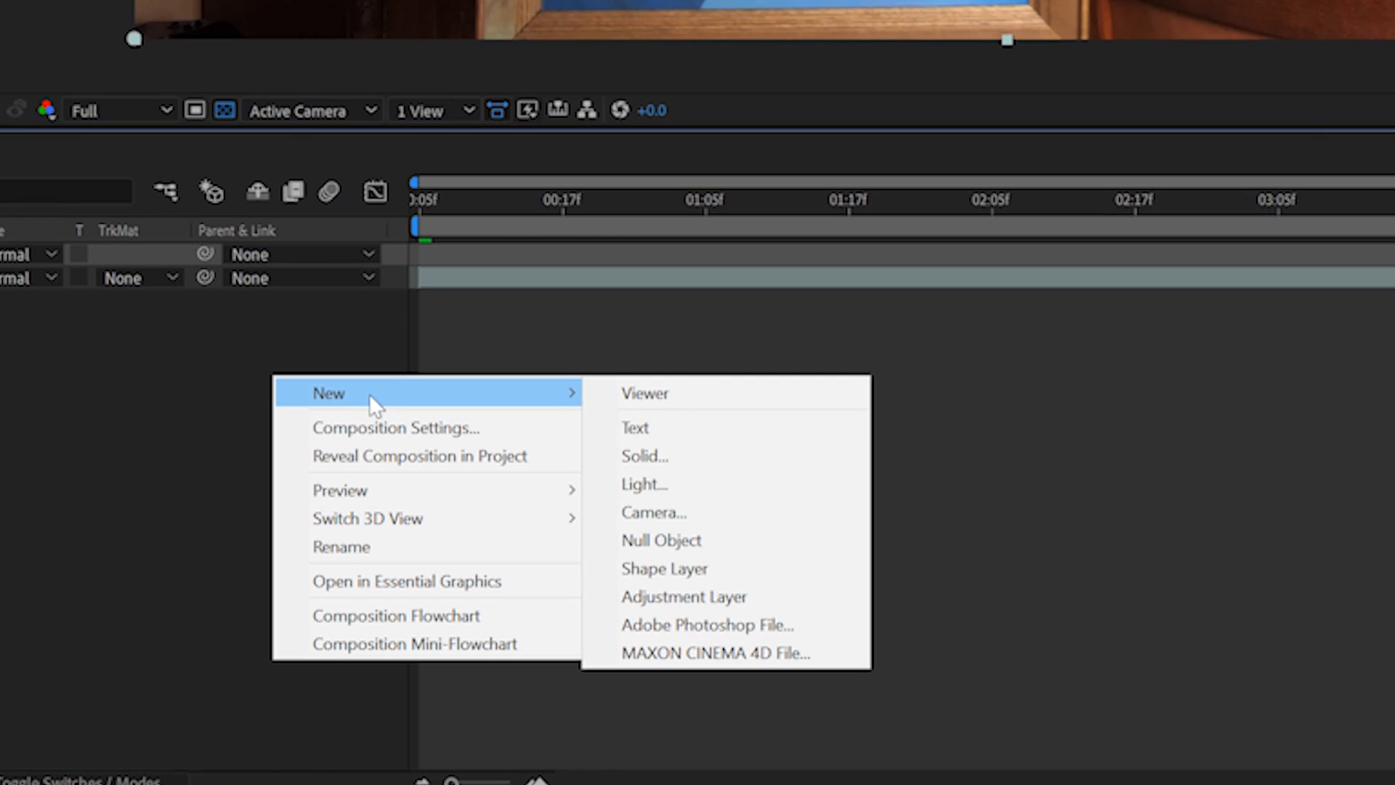
pyautogui.click(726, 534)
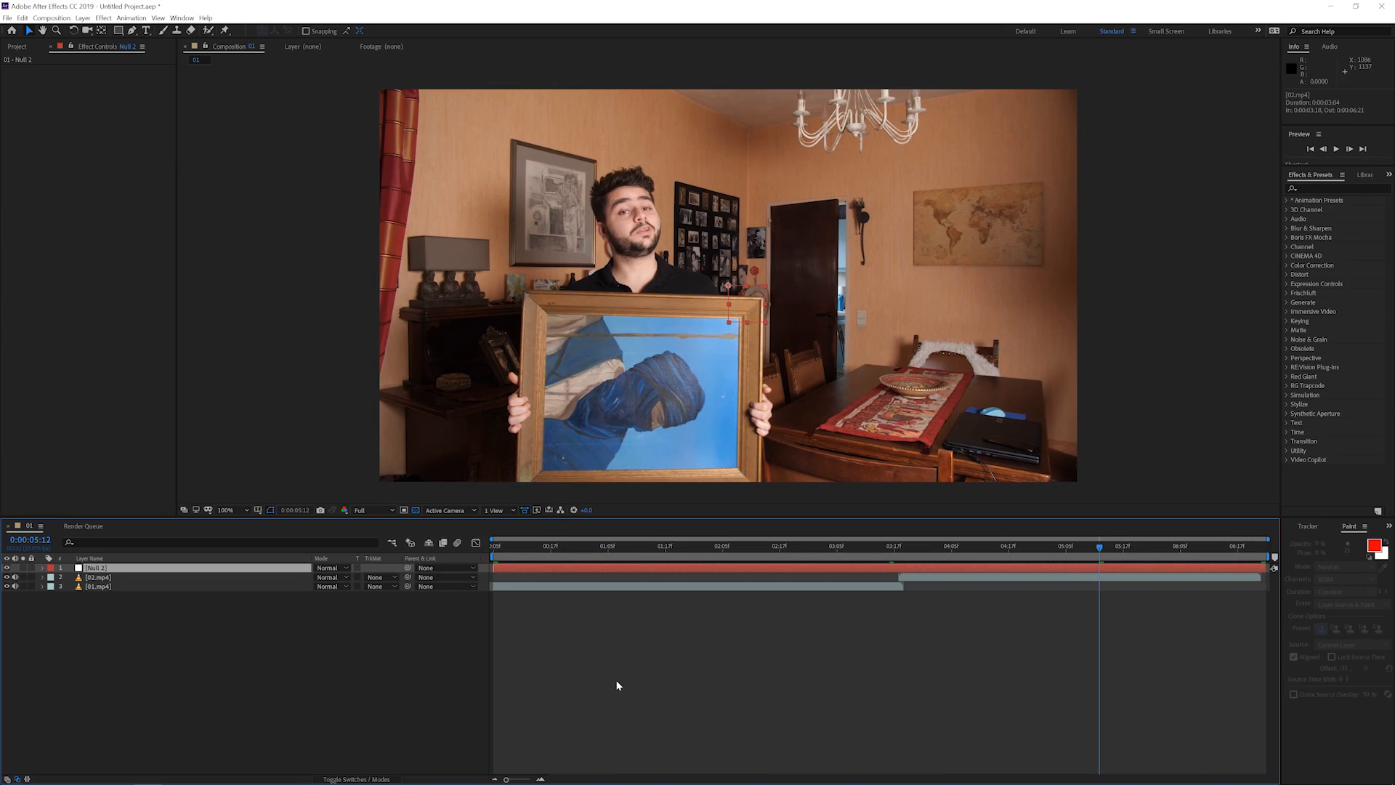
pyautogui.press('Return')
pyautogui.write('T')
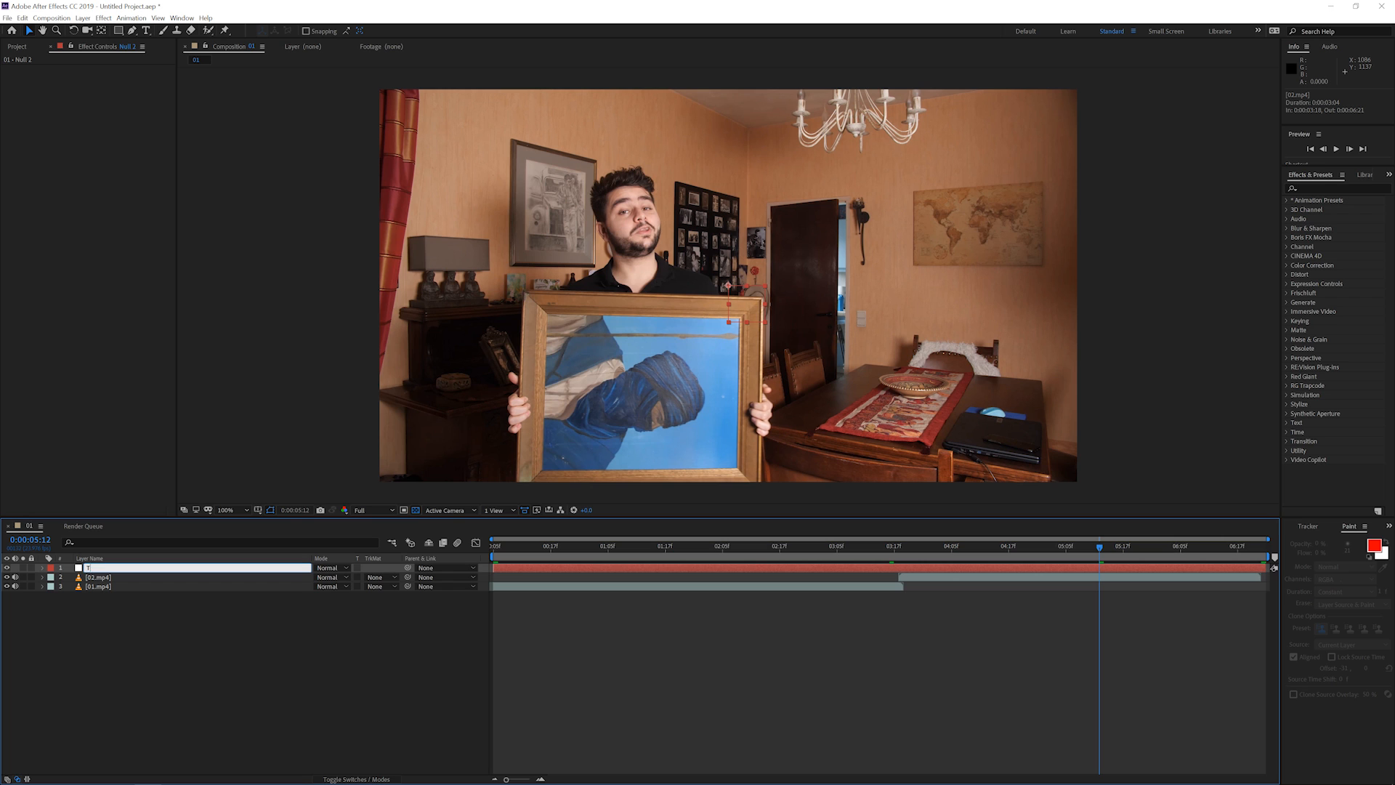
pyautogui.write('rack')
pyautogui.press('Return')
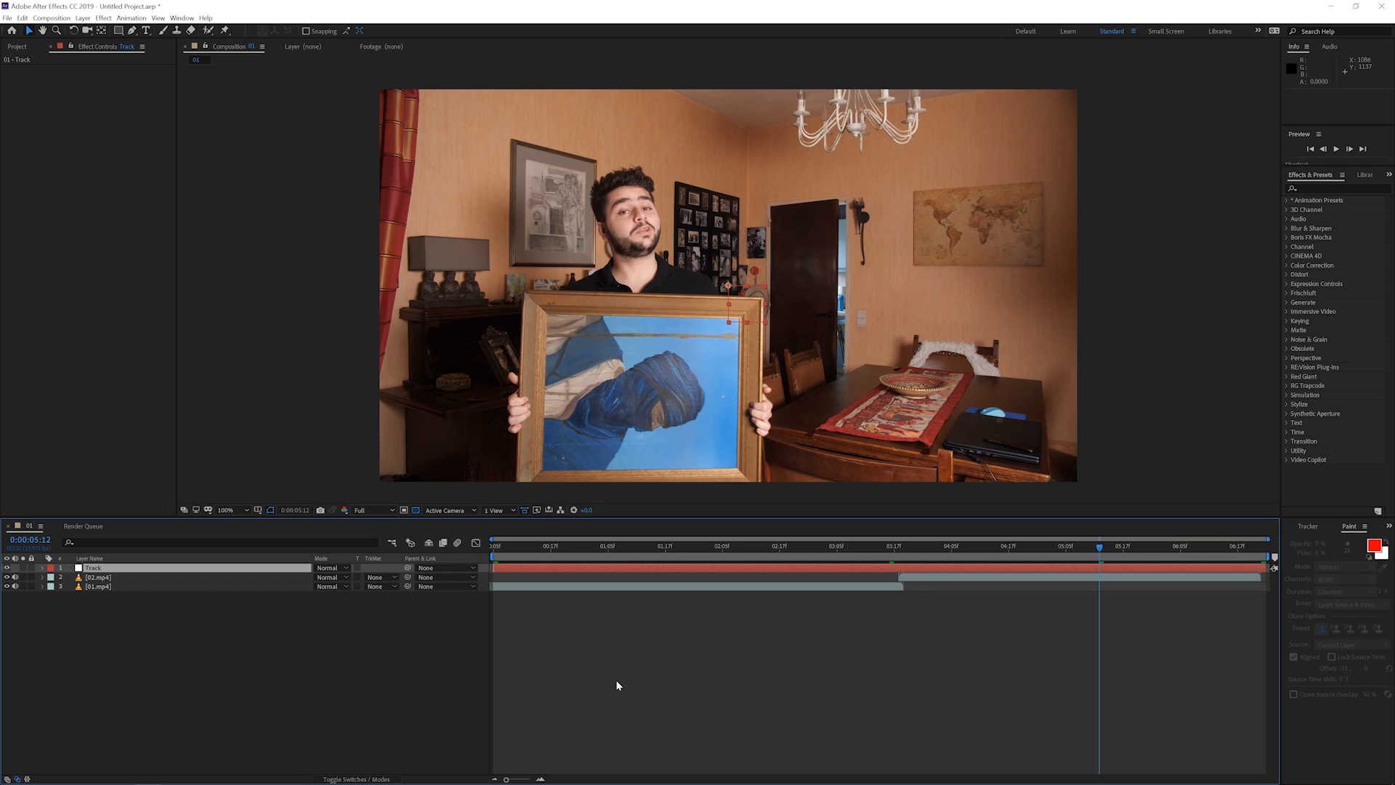
# Create track data from Mocha's Layer 1 in the Mocha AE CC effect on 02.mp4.
pyautogui.click(913, 580)
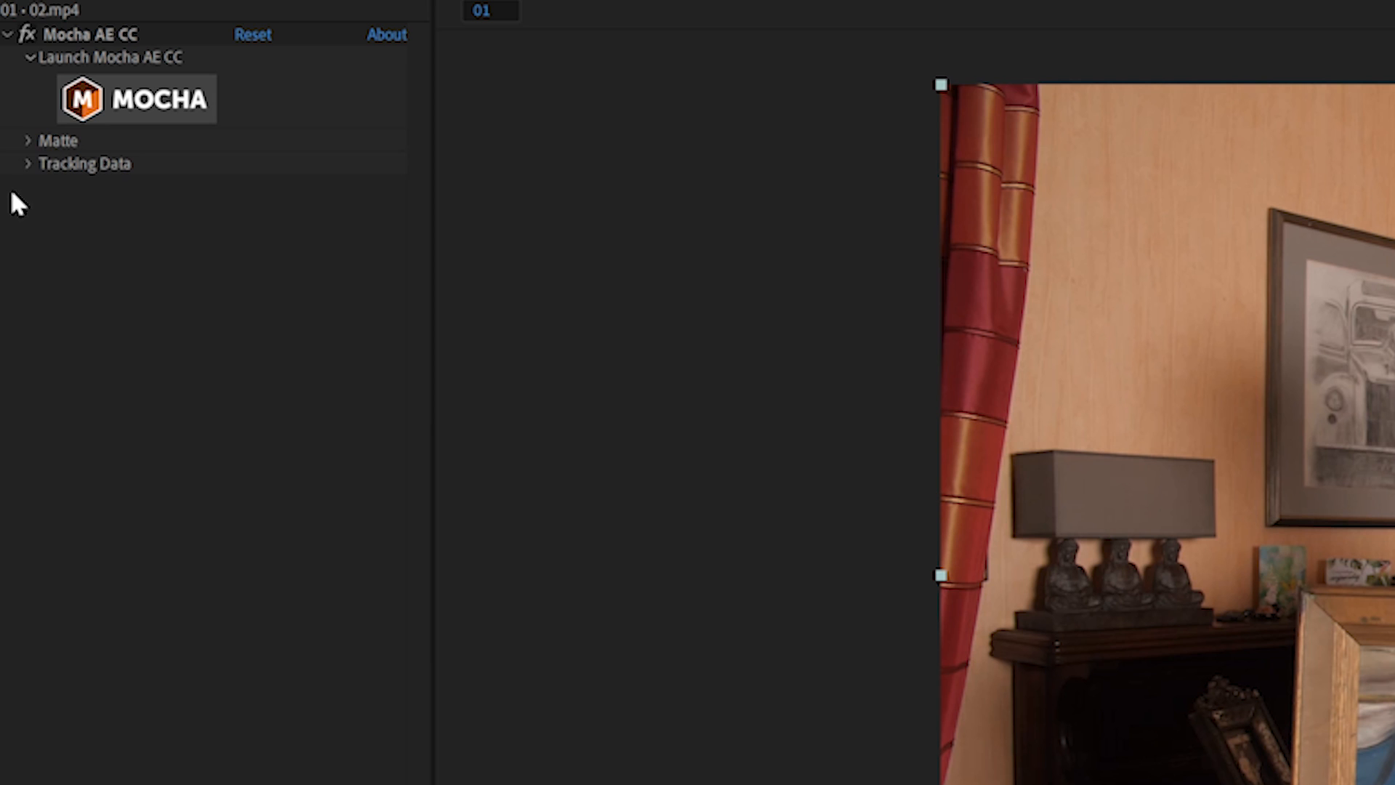
pyautogui.click(28, 165)
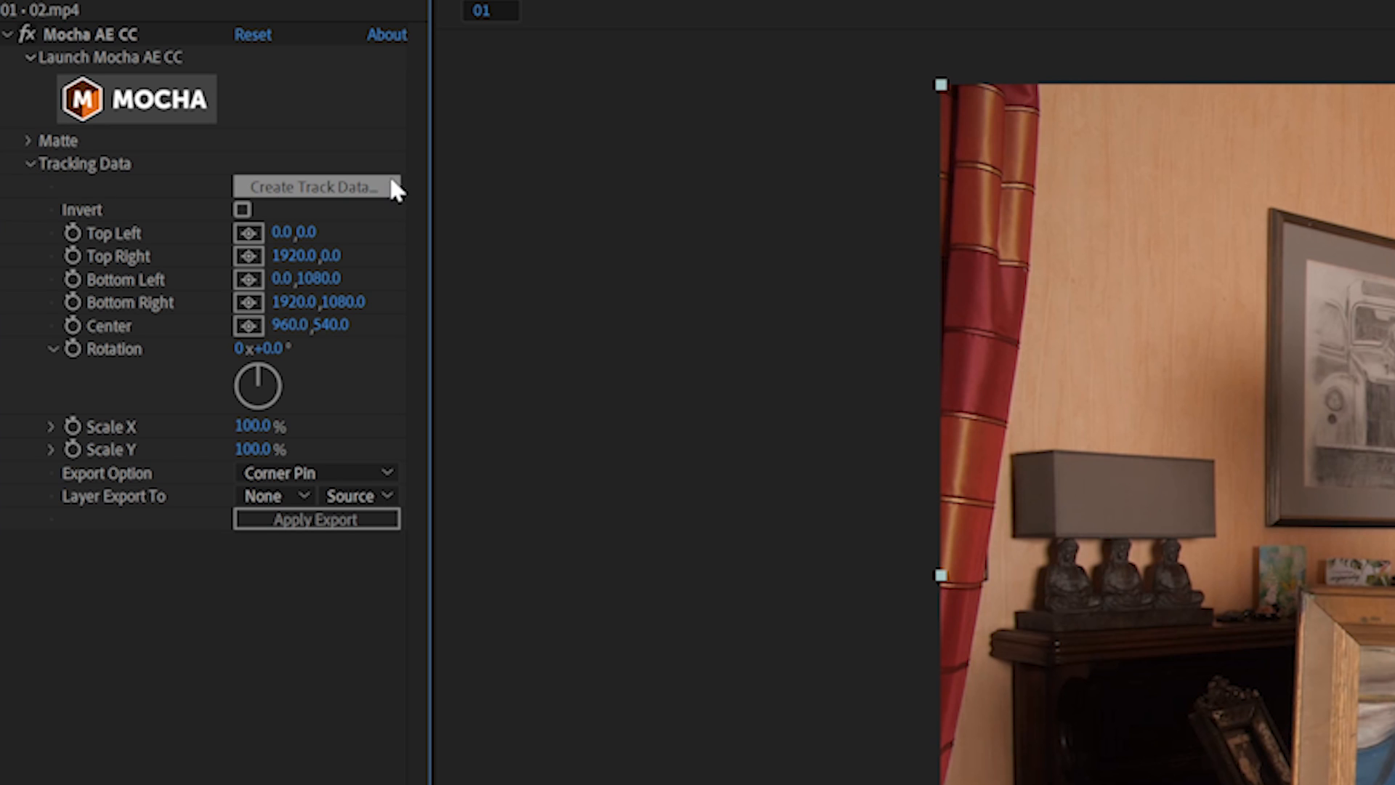
pyautogui.click(369, 188)
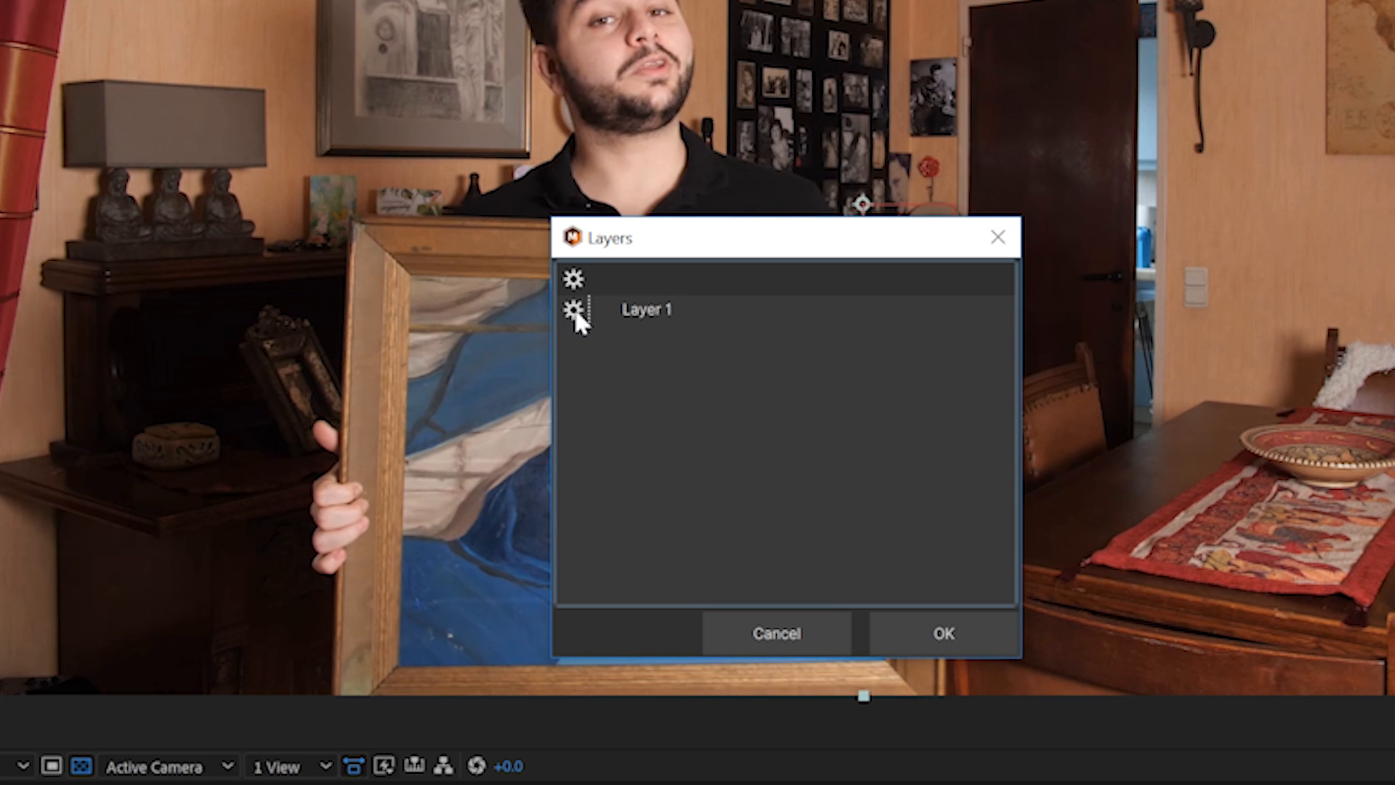
pyautogui.click(917, 632)
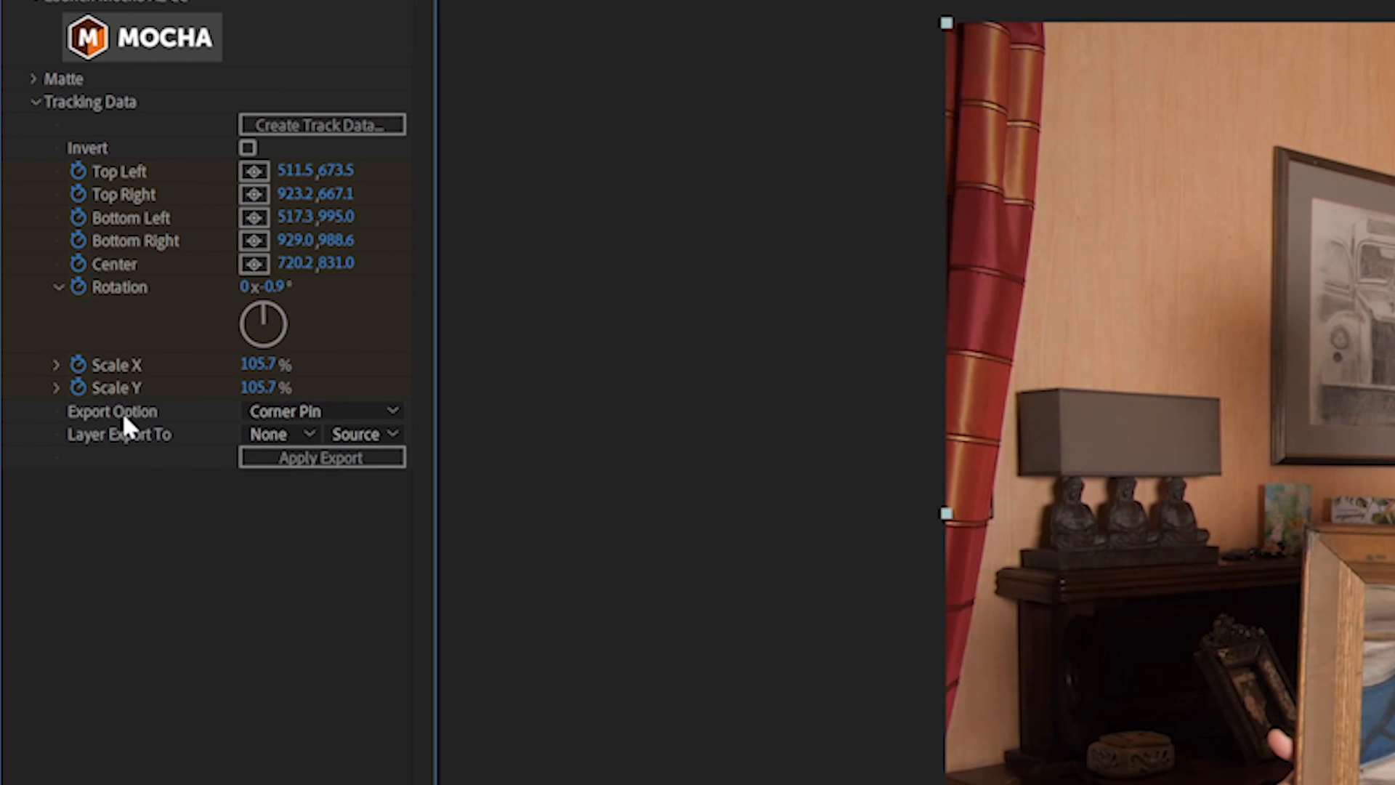
# Export the tracking data as Transform to the Track null and select the null to check its motion path.
pyautogui.click(279, 417)
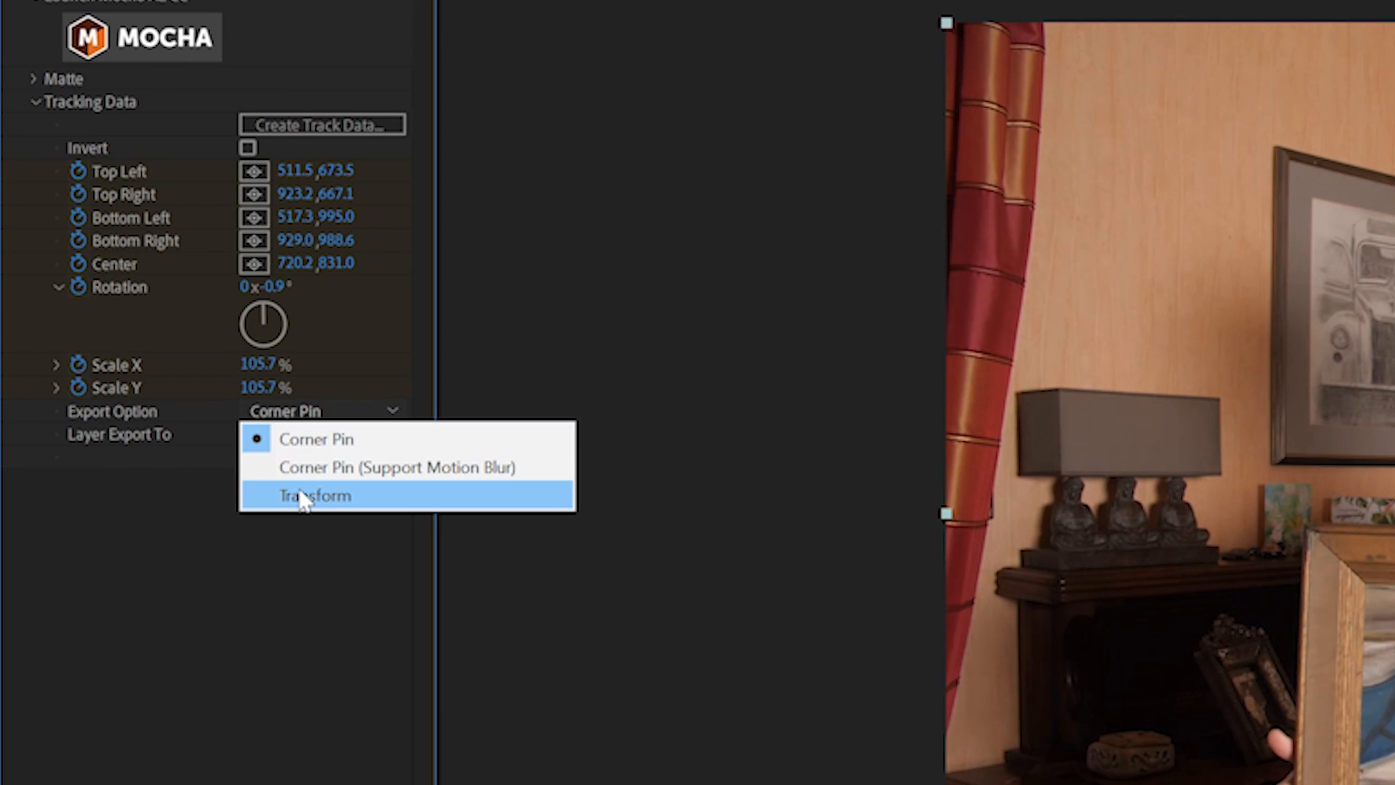
pyautogui.click(303, 497)
pyautogui.click(292, 436)
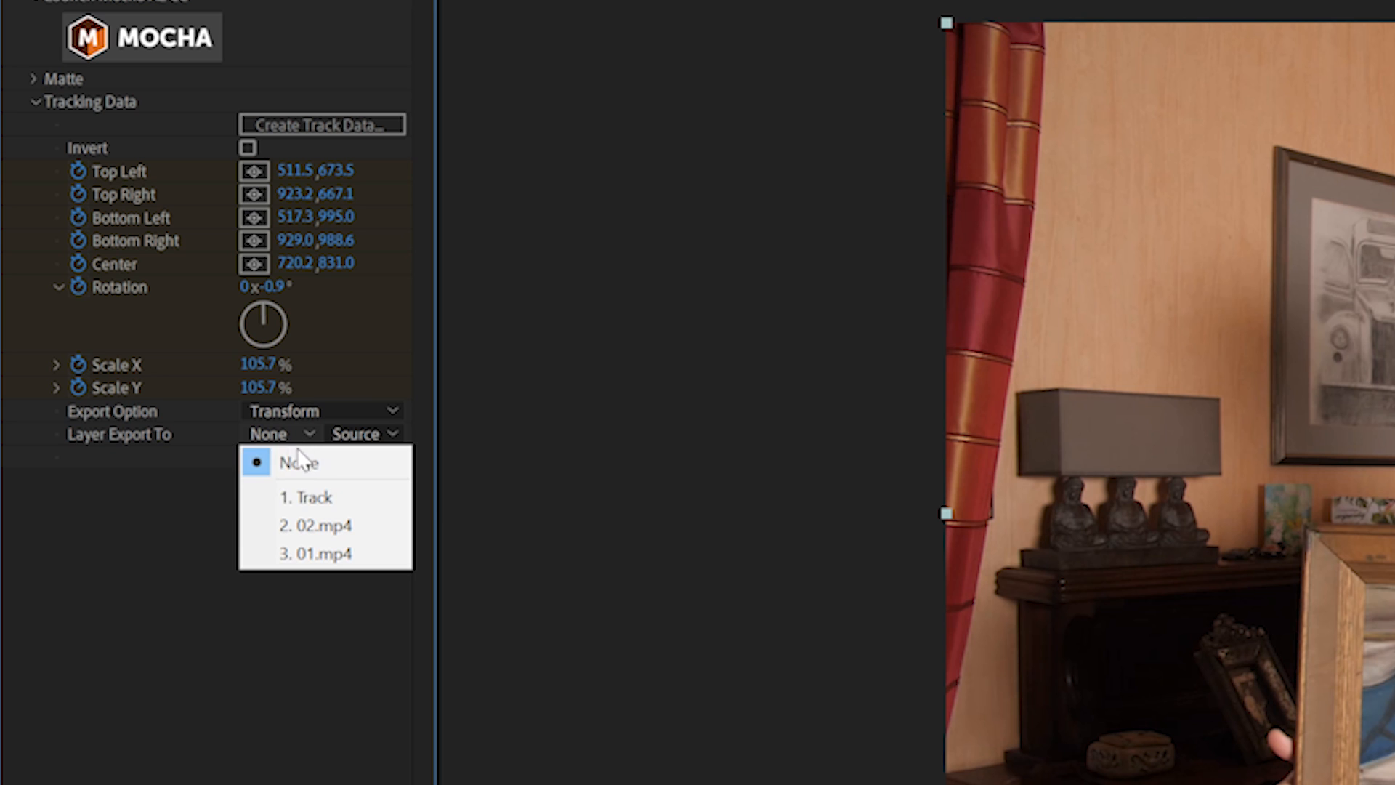
pyautogui.click(321, 508)
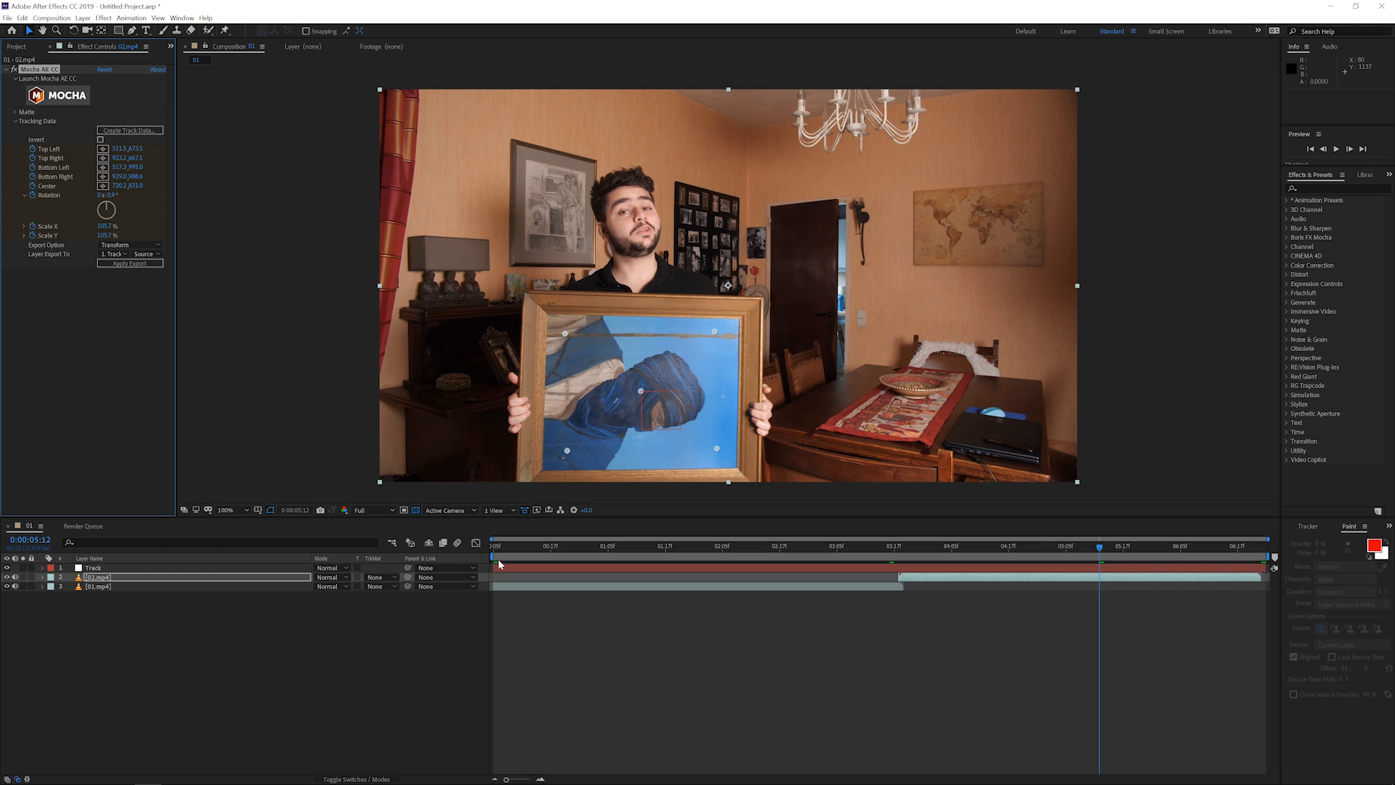
pyautogui.click(501, 567)
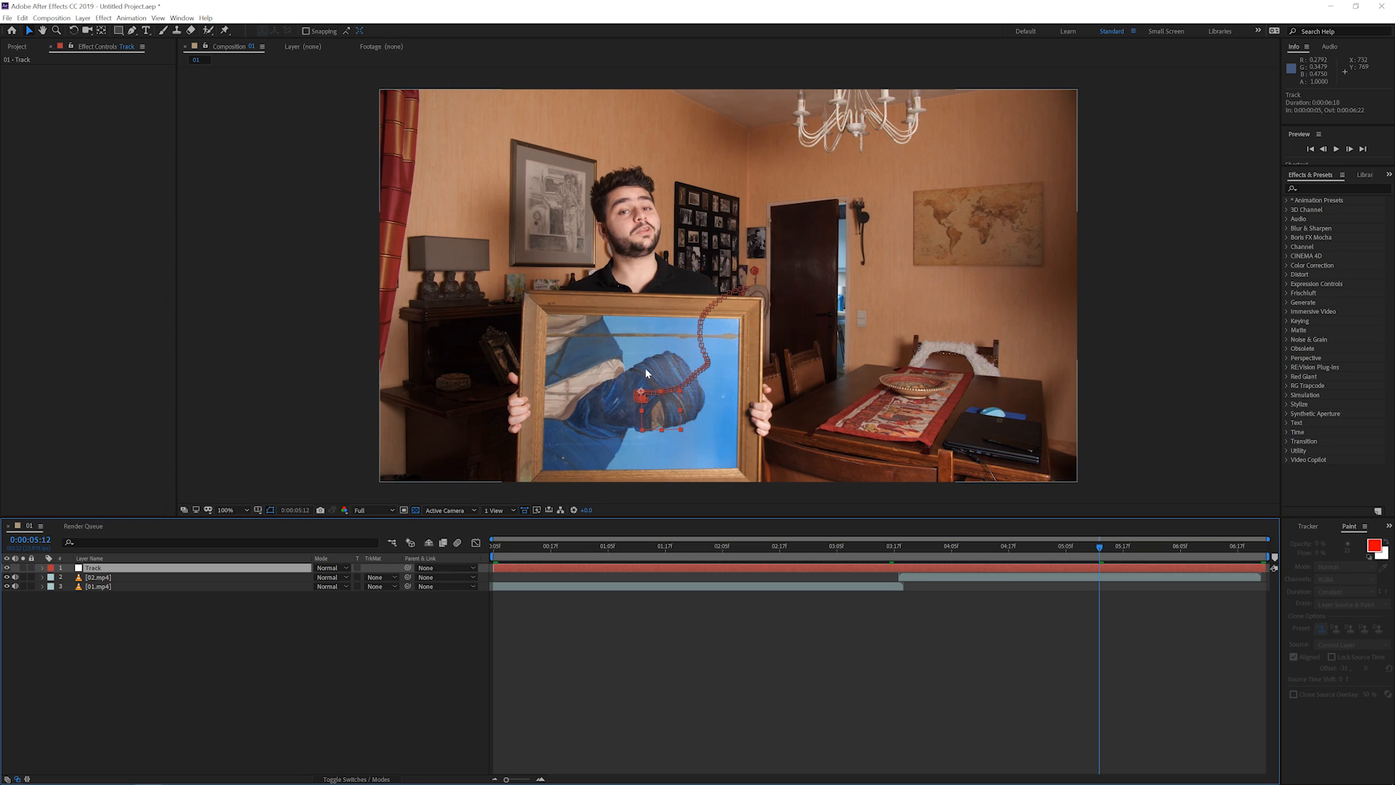
# Go to 0:00:03:18 and create AE masks from the Mocha matte on 02.mp4.
pyautogui.click(905, 550)
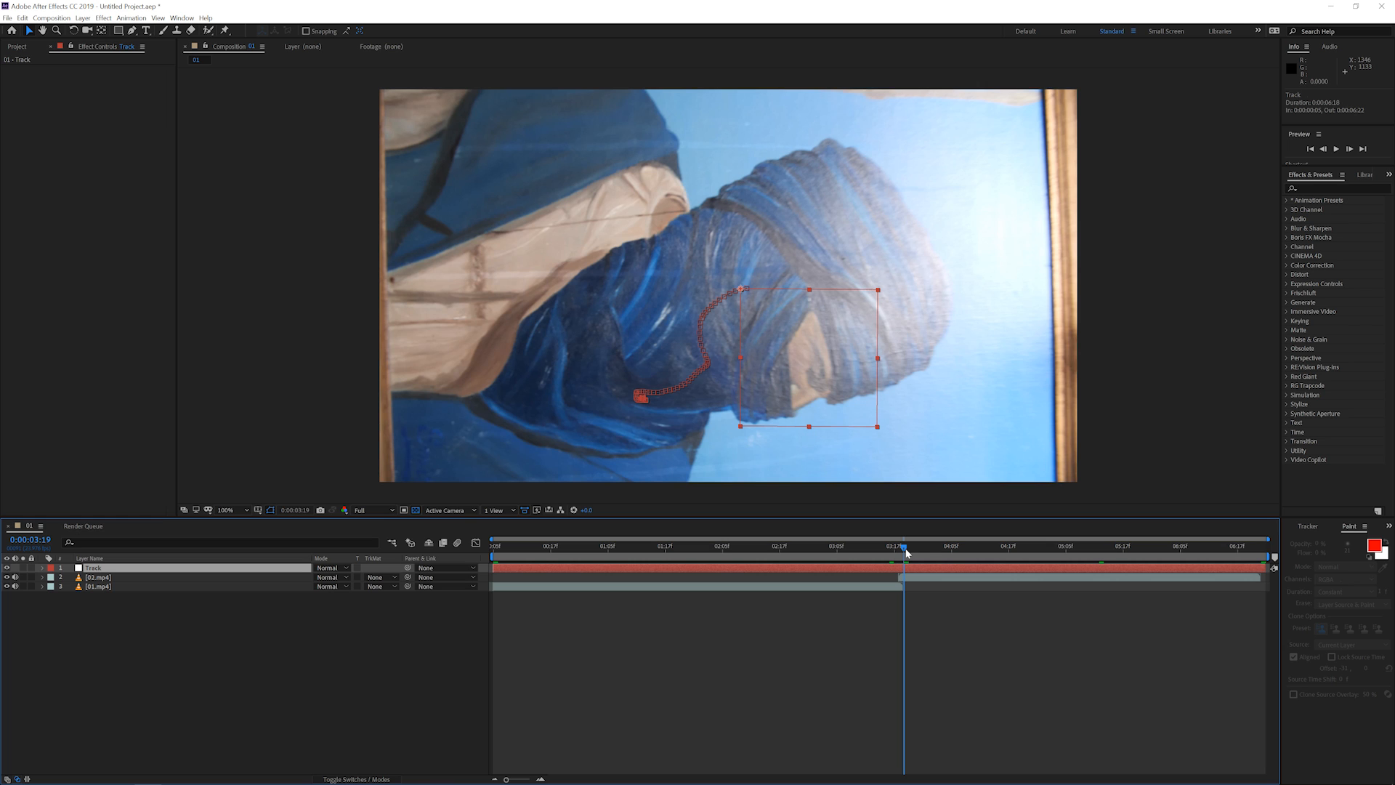
pyautogui.moveTo(905, 552); pyautogui.dragTo(897, 552)
pyautogui.click(896, 586)
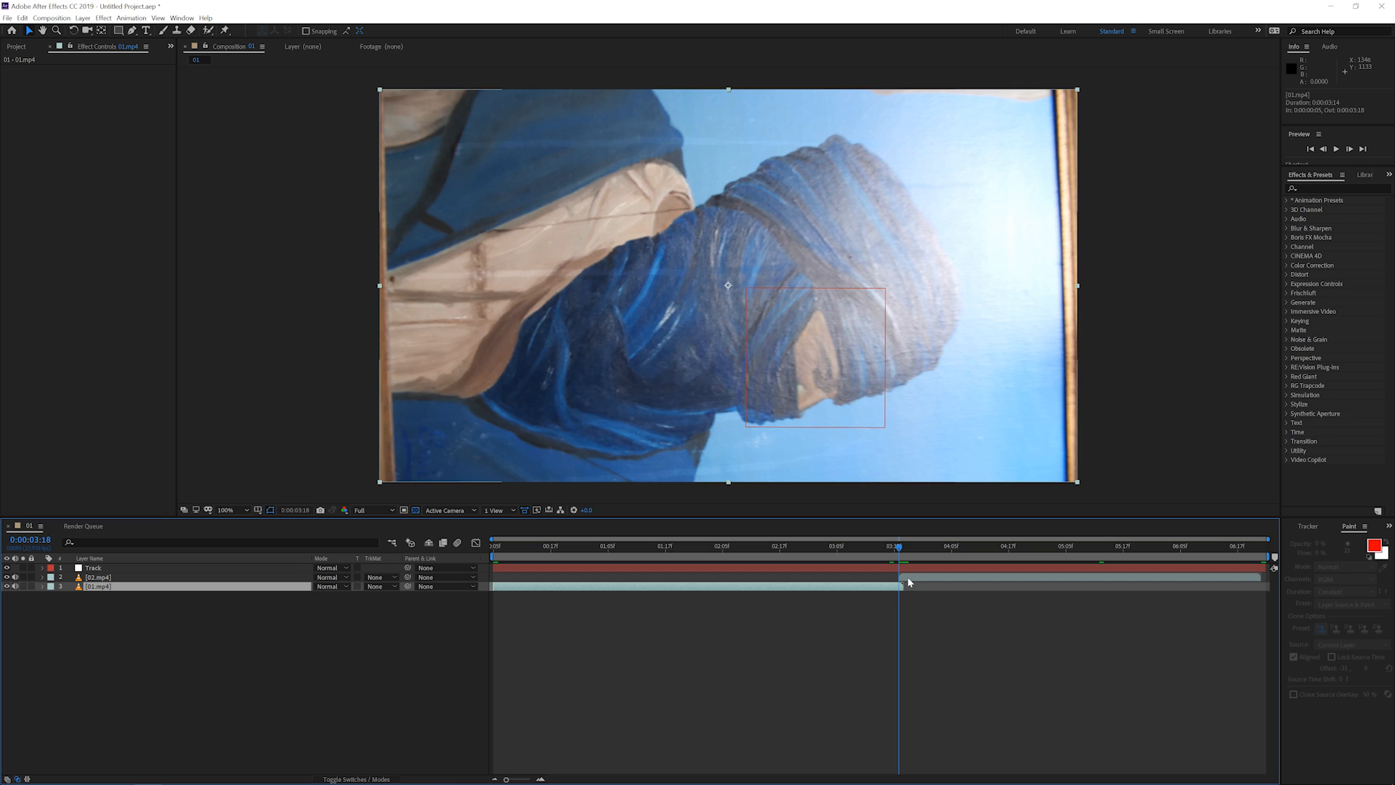
pyautogui.scroll(-1, 833, 338)
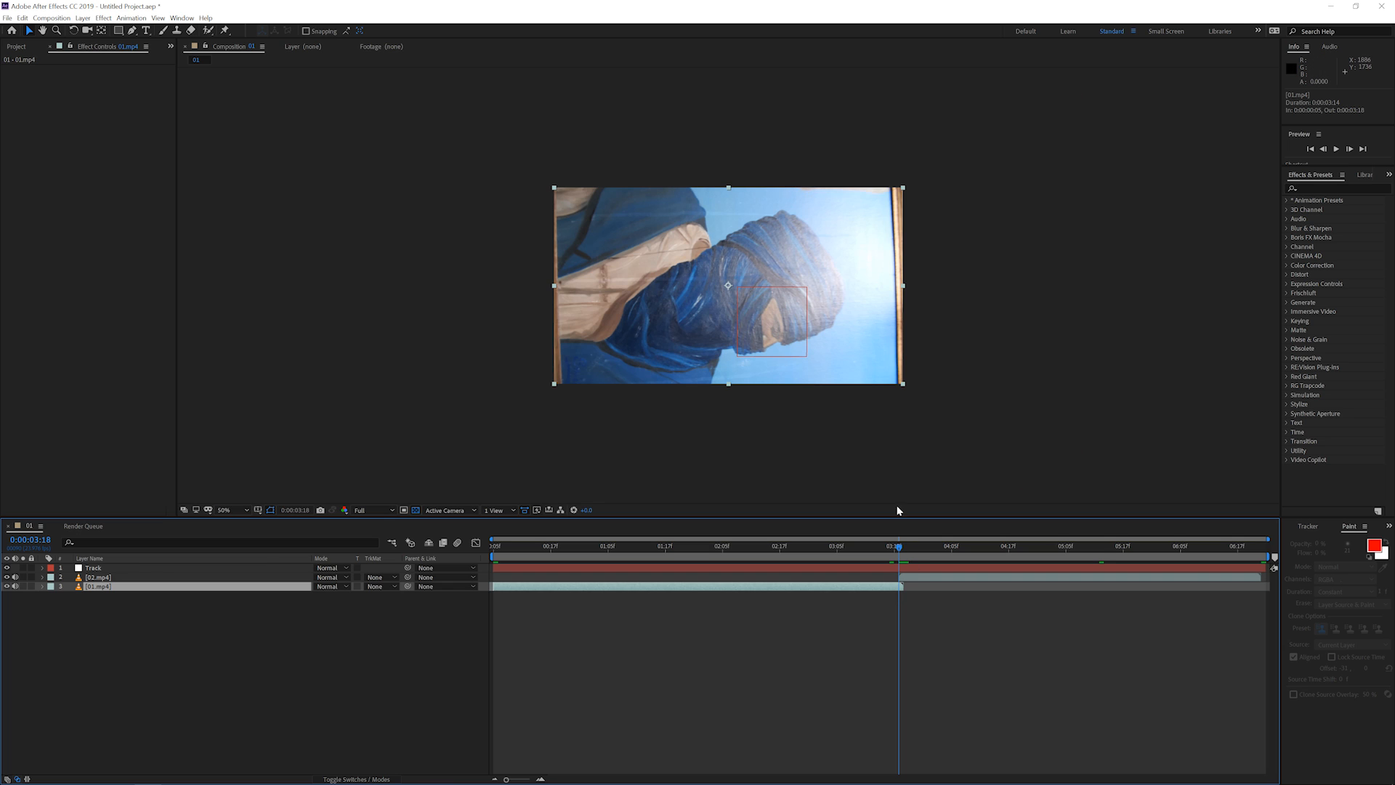
pyautogui.click(908, 579)
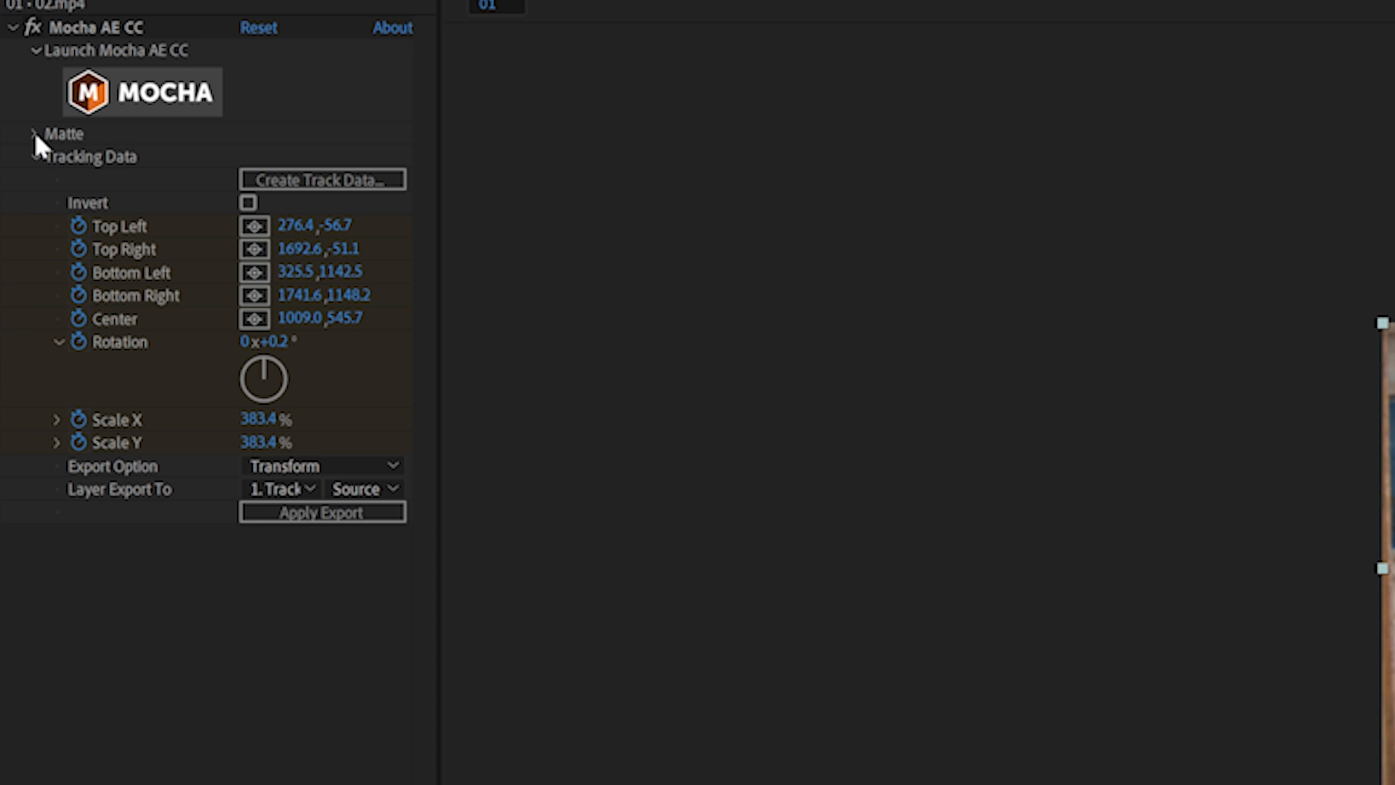
pyautogui.click(15, 112)
pyautogui.click(353, 298)
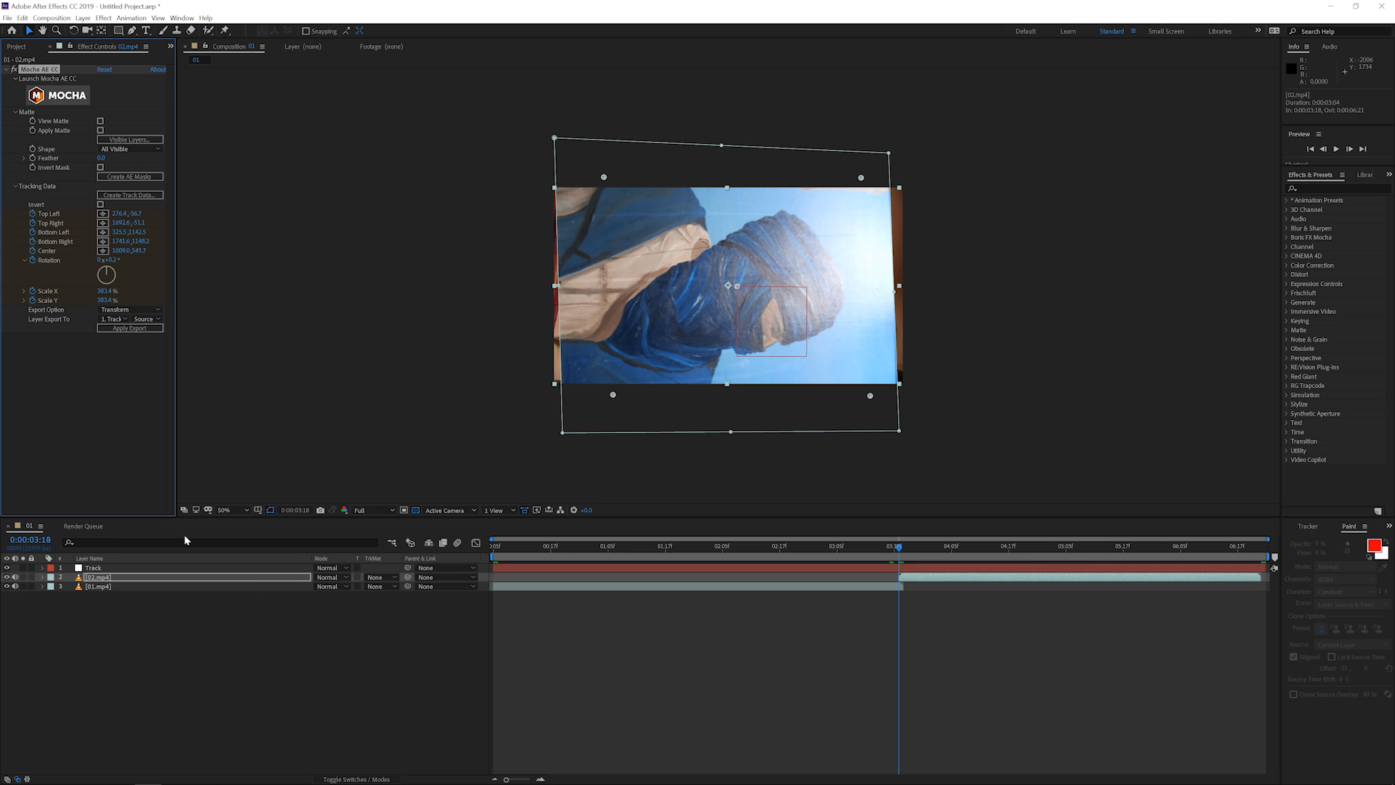
# Reveal the Layer 1 mask on 02.mp4, set its mode to Subtract and its feather to 7 pixels.
pyautogui.press('m')
pyautogui.press('m')
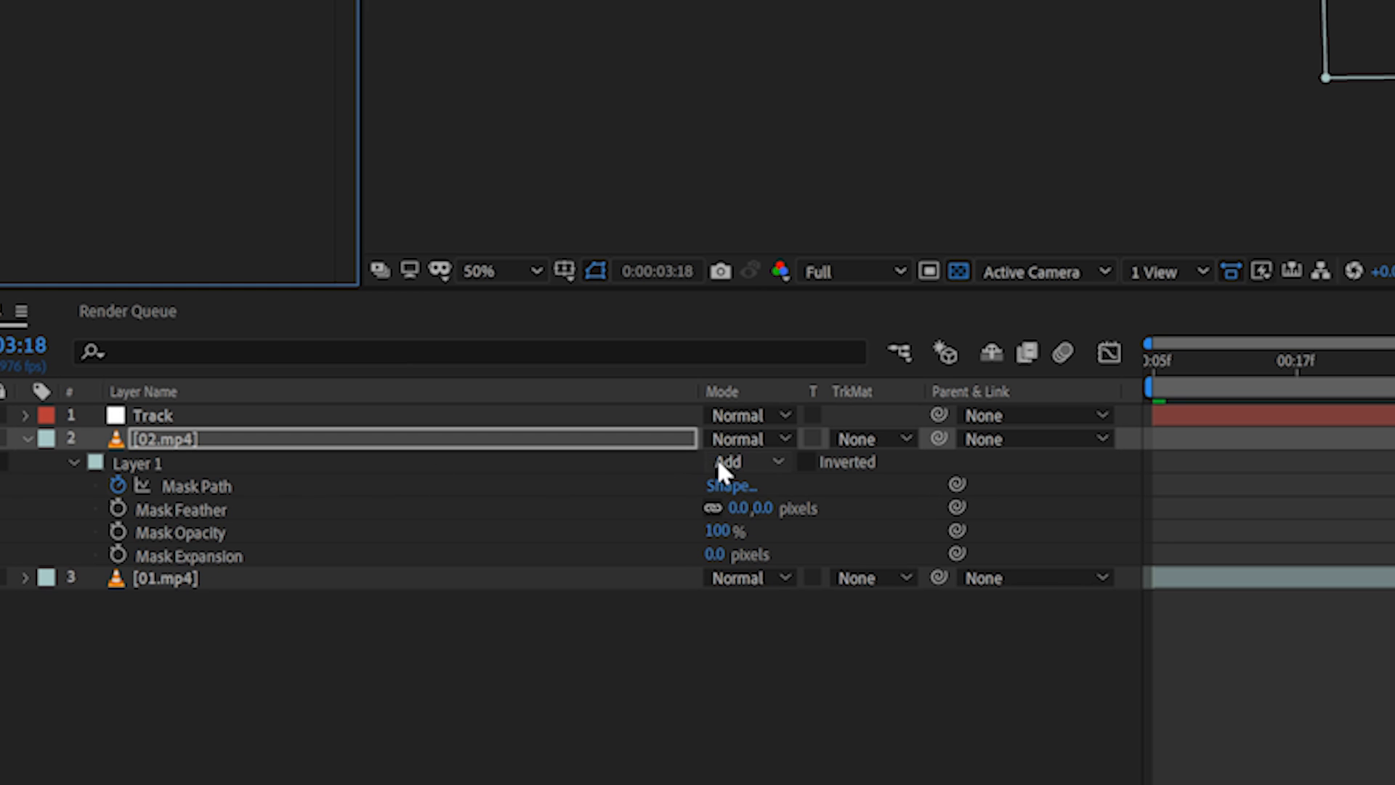
pyautogui.click(718, 462)
pyautogui.click(746, 541)
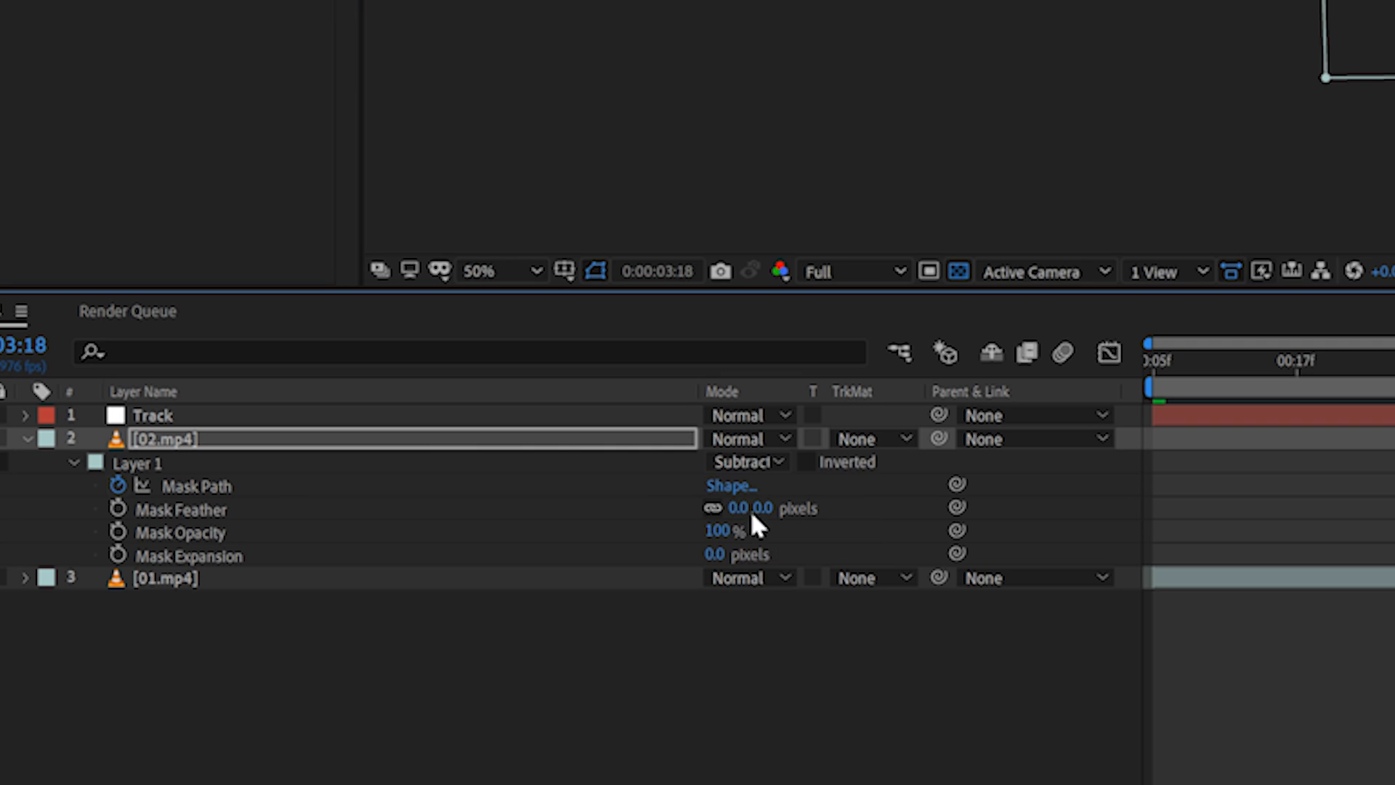
pyautogui.press('Return')
# Refine the Layer 1 mask on 02.mp4 with a 7-pixel expansion and an 8-pixel feather.
pyautogui.click(716, 553)
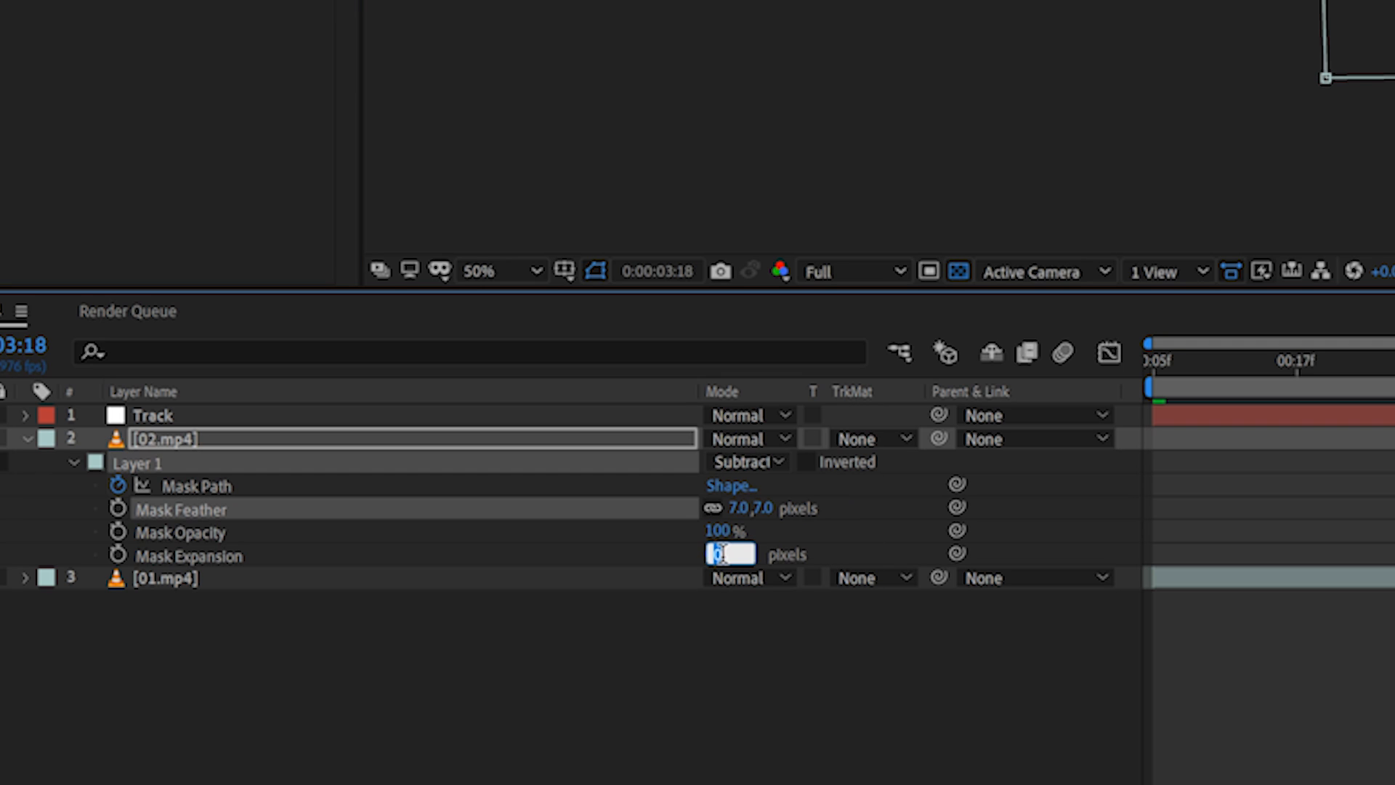
pyautogui.write('5')
pyautogui.press('Return')
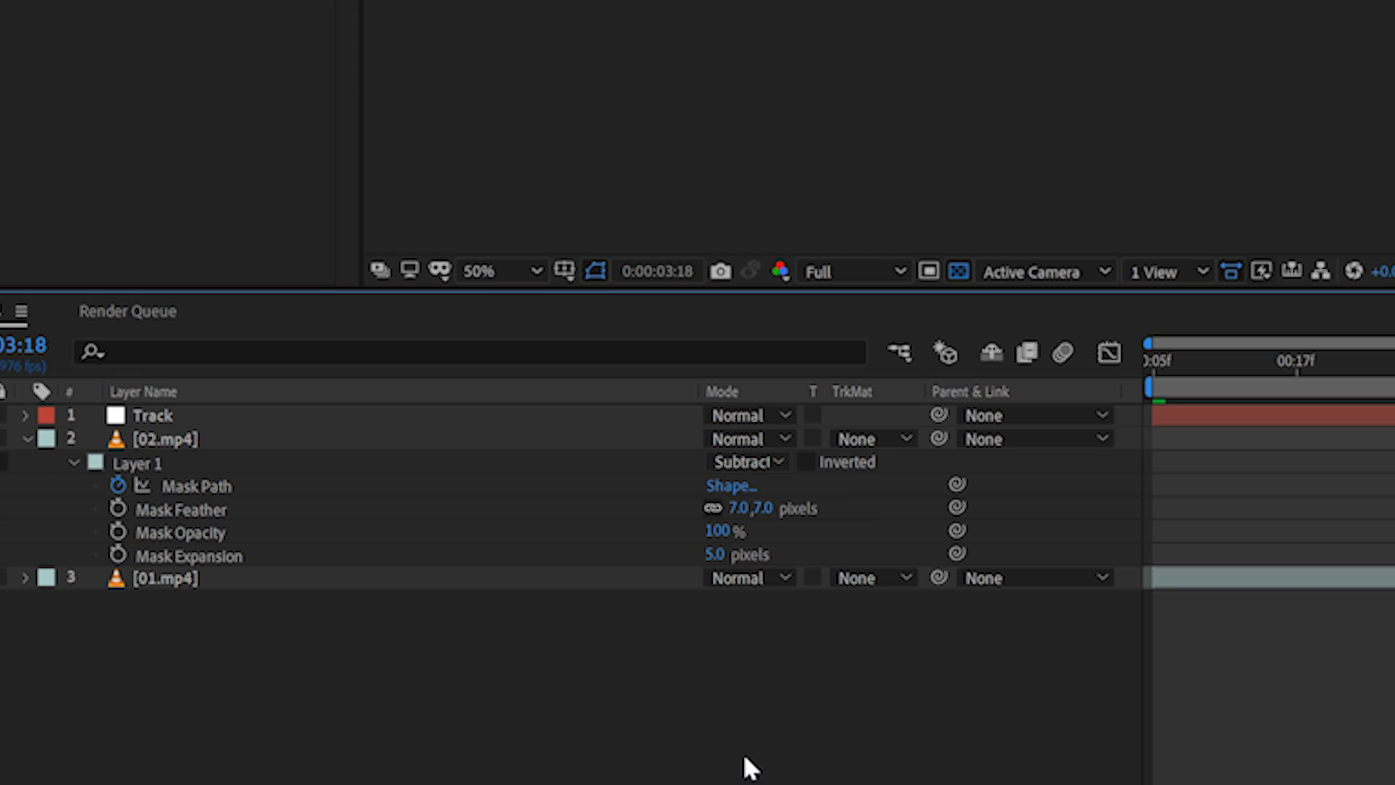
pyautogui.click(714, 554)
pyautogui.write('7')
pyautogui.press('Return')
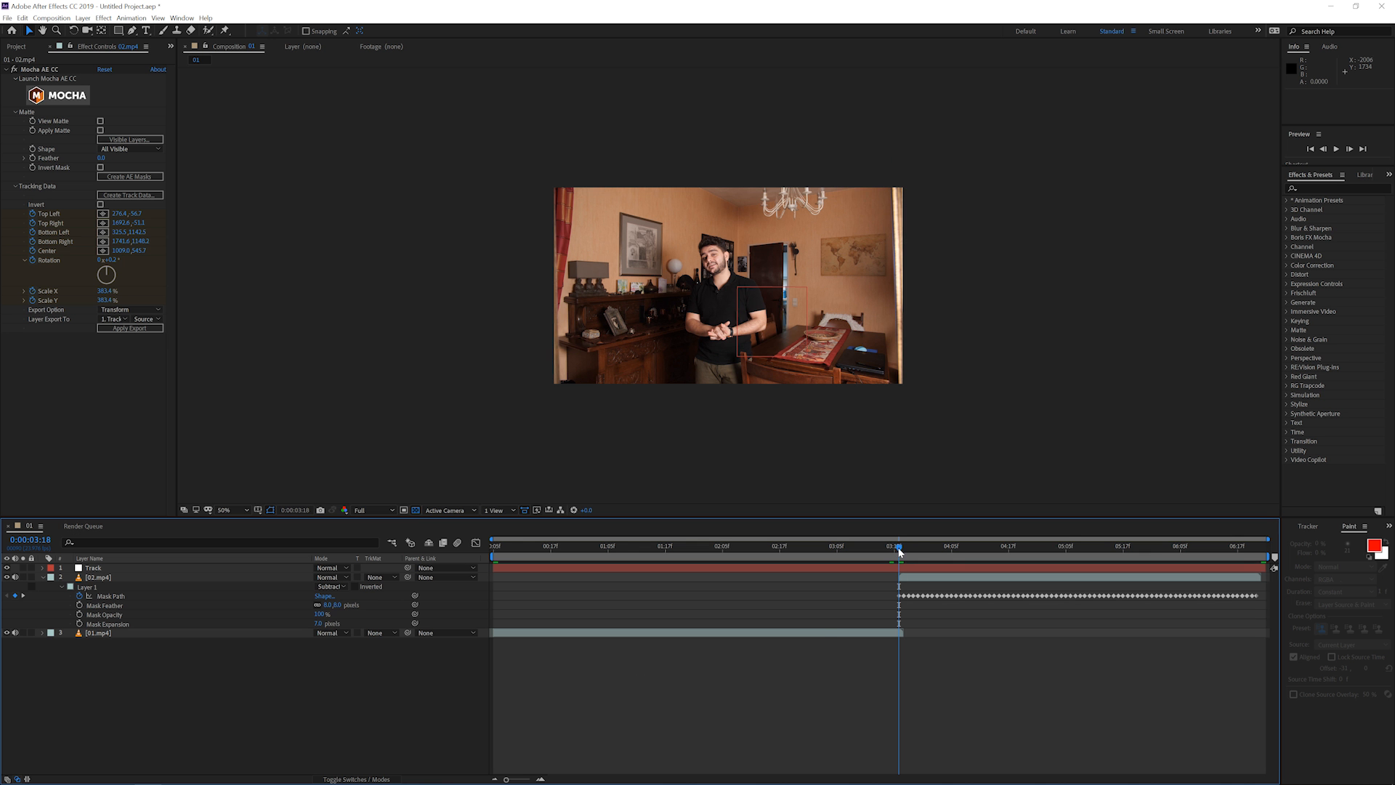
# Preview the masked shot, return to 0:00:03:18 and split the 01.mp4 layer there.
pyautogui.press('space')
pyautogui.moveTo(1000, 553); pyautogui.dragTo(898, 565)
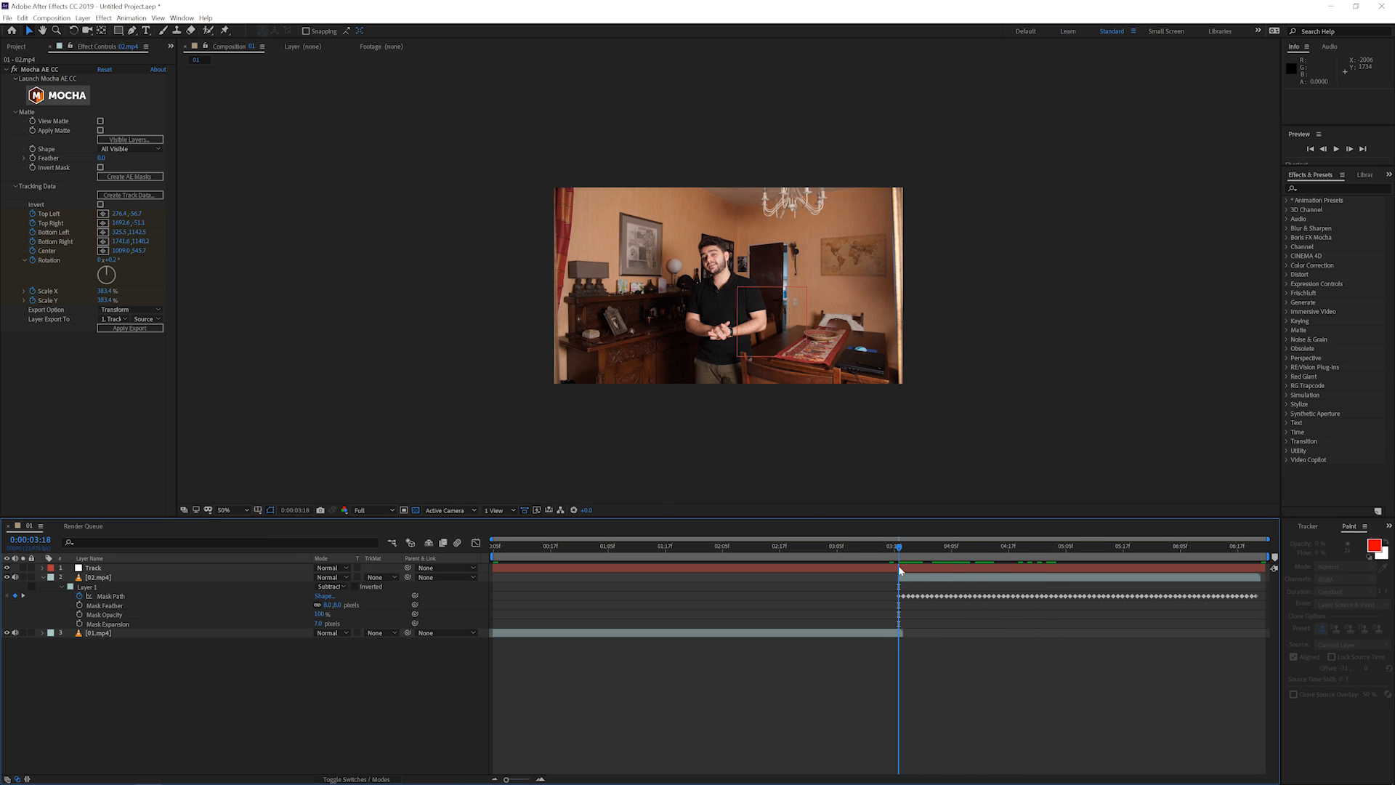
pyautogui.click(897, 633)
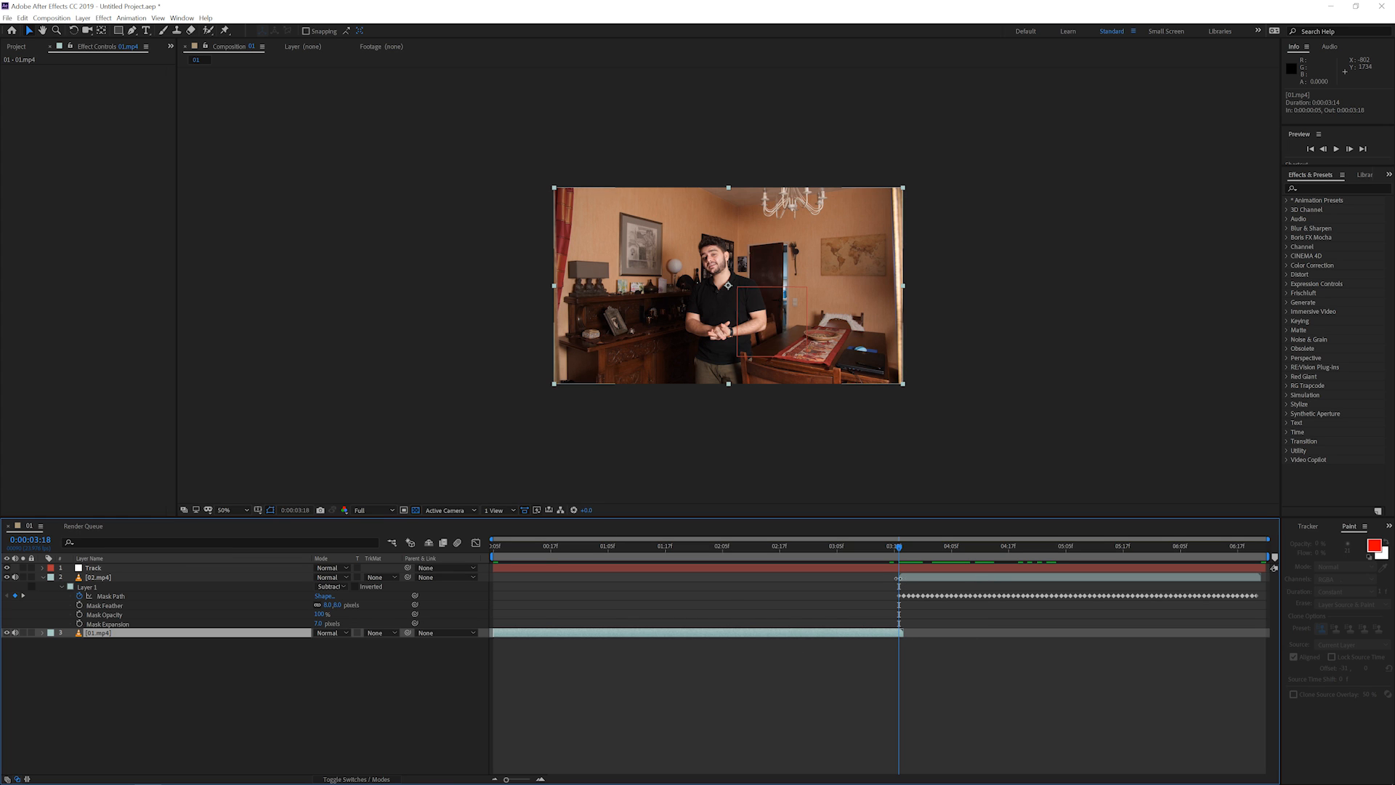
pyautogui.click(22, 19)
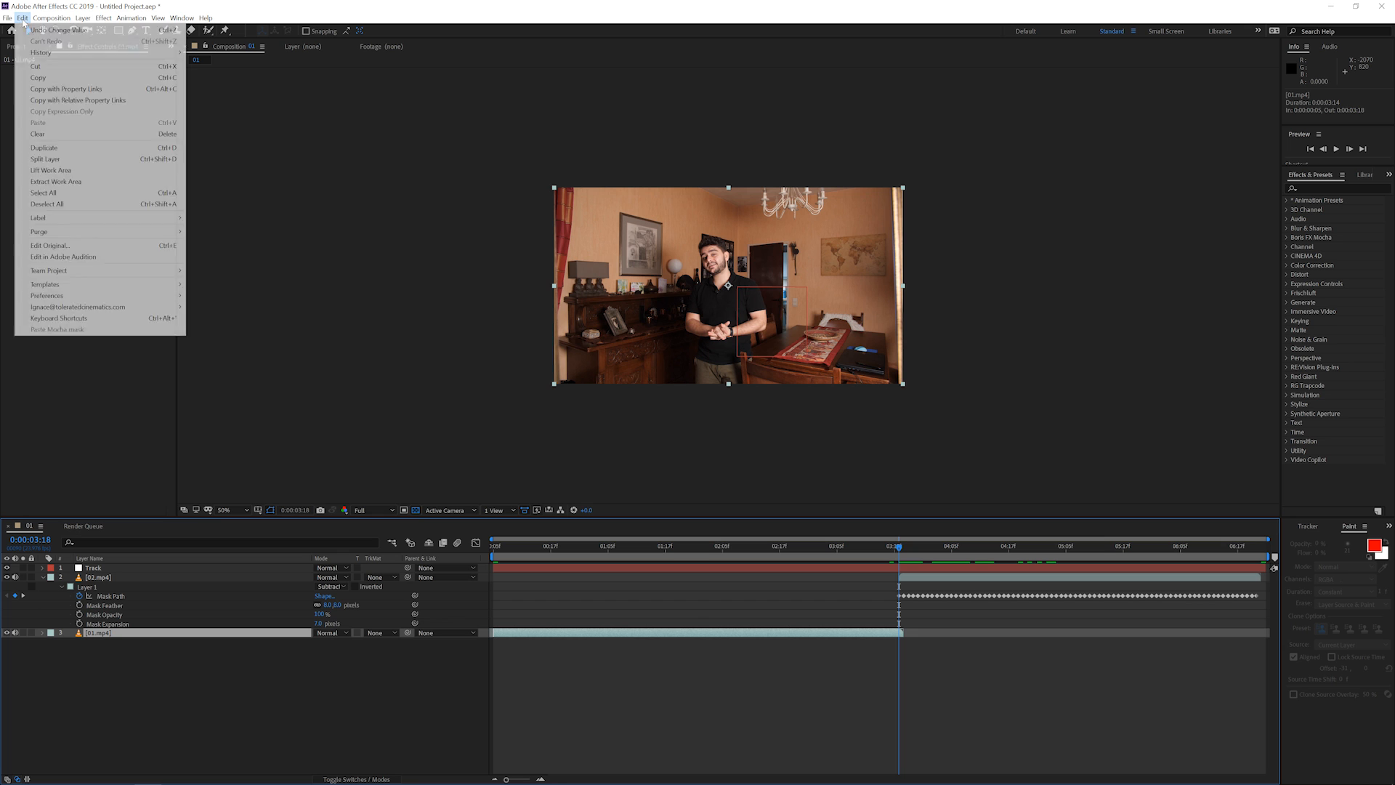
pyautogui.click(43, 159)
# Freeze the frame of the short split-off 01.mp4 piece and extend it to the end of the composition.
pyautogui.rightClick(901, 635)
pyautogui.moveTo(933, 415)
pyautogui.click(1058, 449)
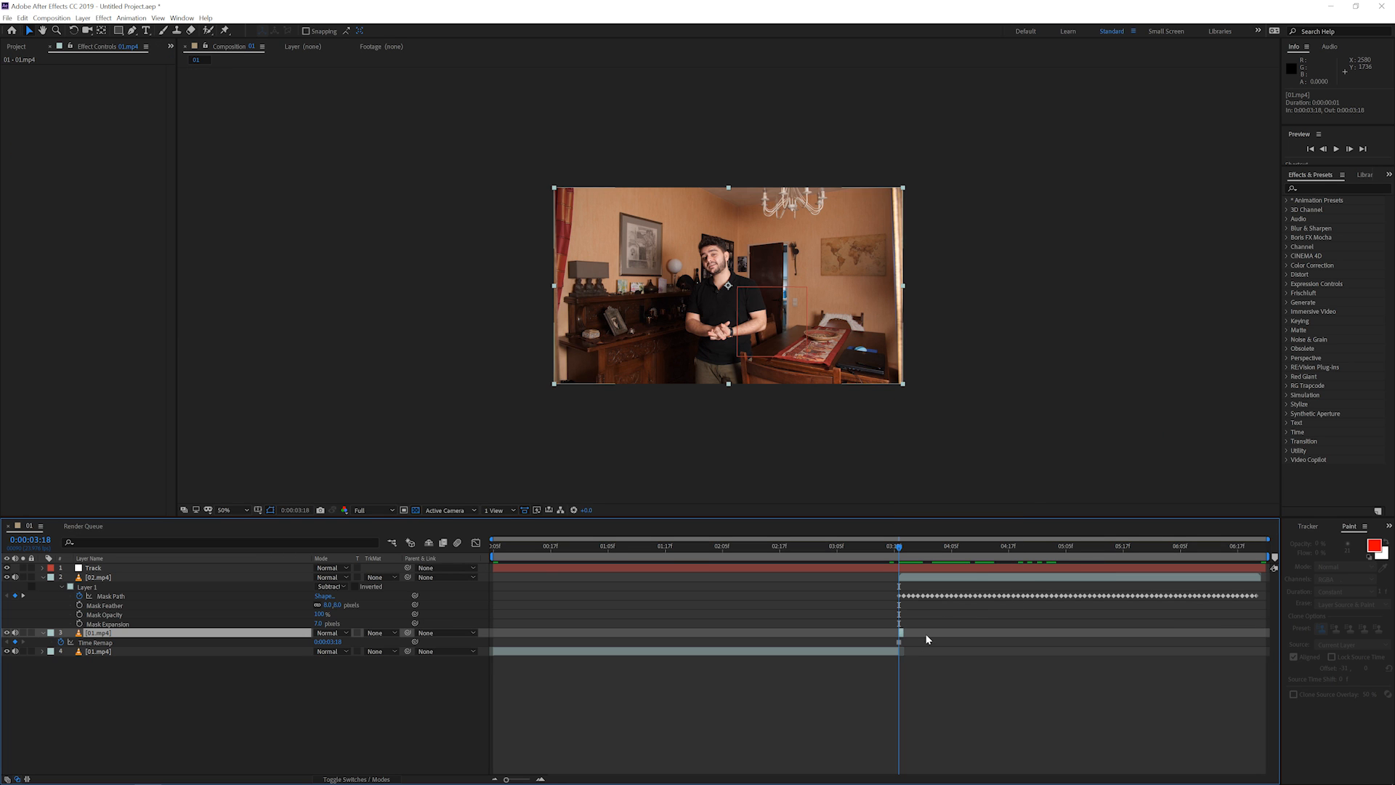
pyautogui.moveTo(903, 632); pyautogui.dragTo(1264, 632)
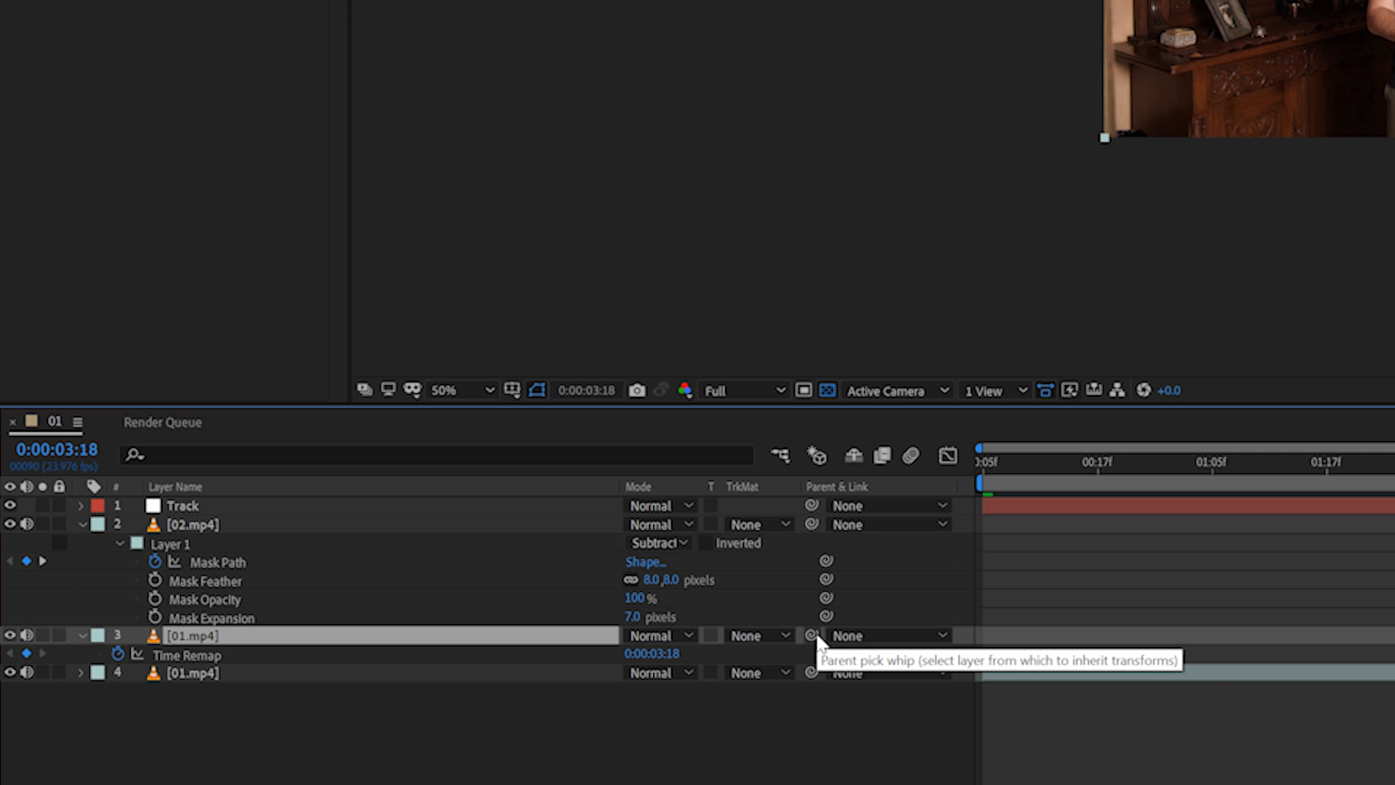
# Parent the frozen 01.mp4 layer to the Track null and scrub to 0:00:04:19.
pyautogui.moveTo(407, 633); pyautogui.dragTo(107, 567)
pyautogui.moveTo(213, 504); pyautogui.dragTo(195, 504)
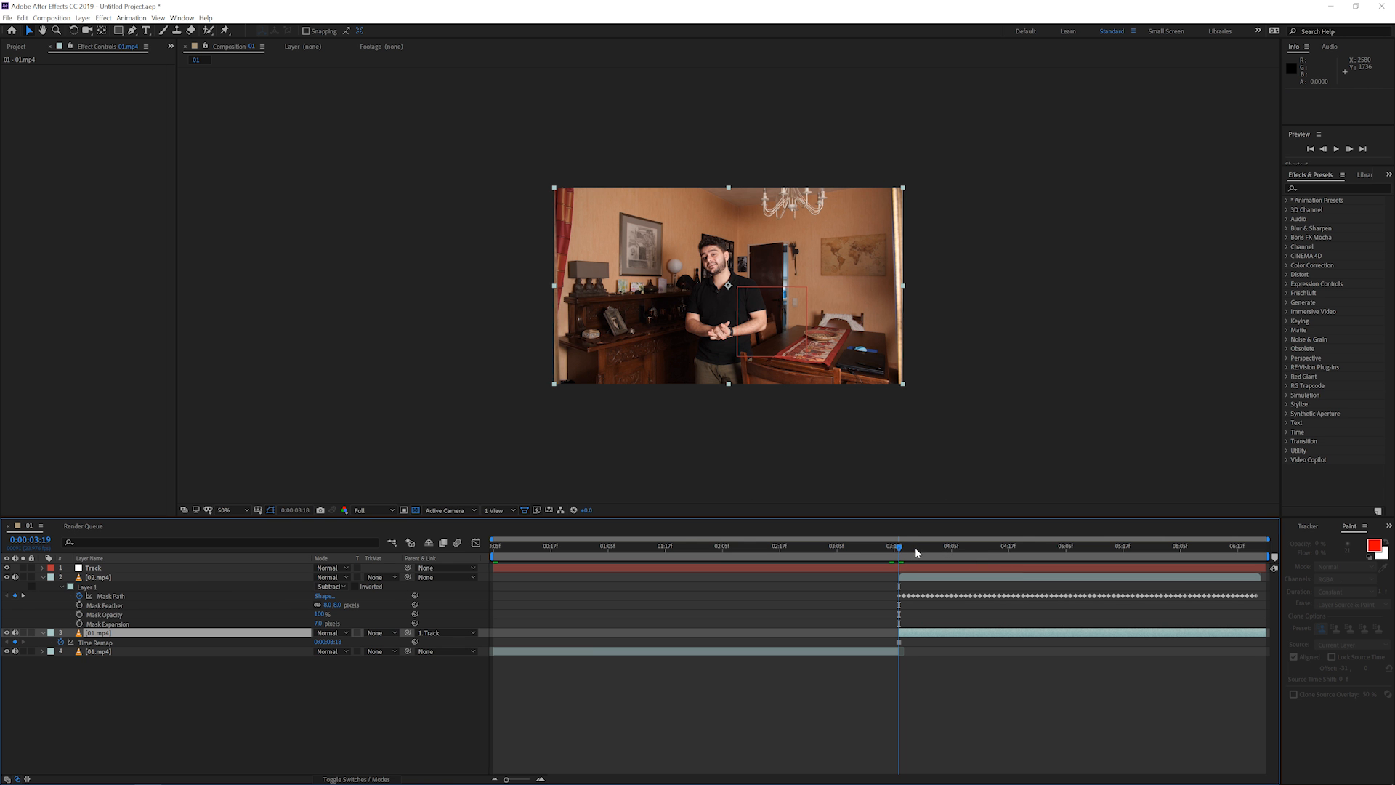
pyautogui.moveTo(915, 552); pyautogui.dragTo(1018, 557)
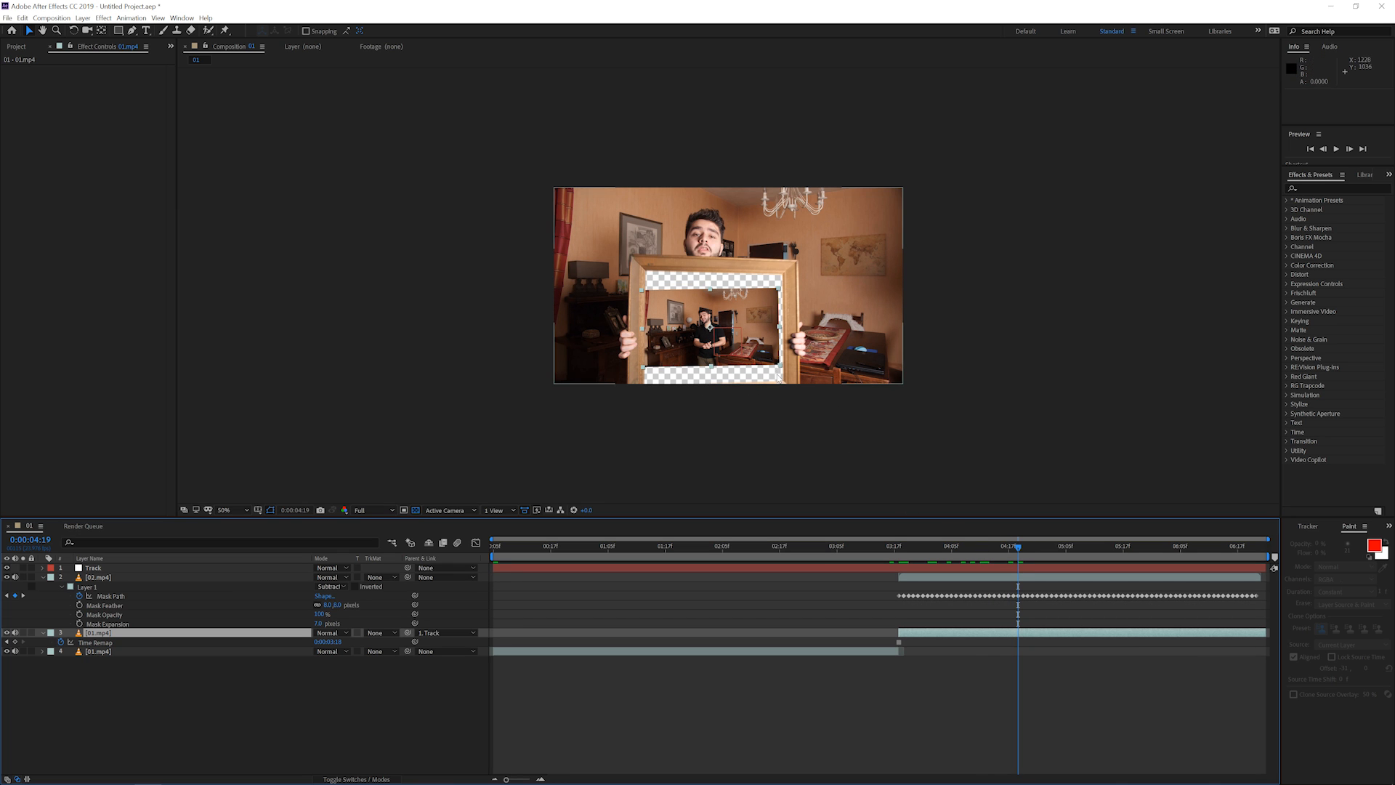
# Enlarge the frozen 01.mp4 layer to fill the picture frame's opening and compare the cut between 0:00:03:17 and 0:00:03:18.
pyautogui.moveTo(780, 365); pyautogui.dragTo(814, 394)
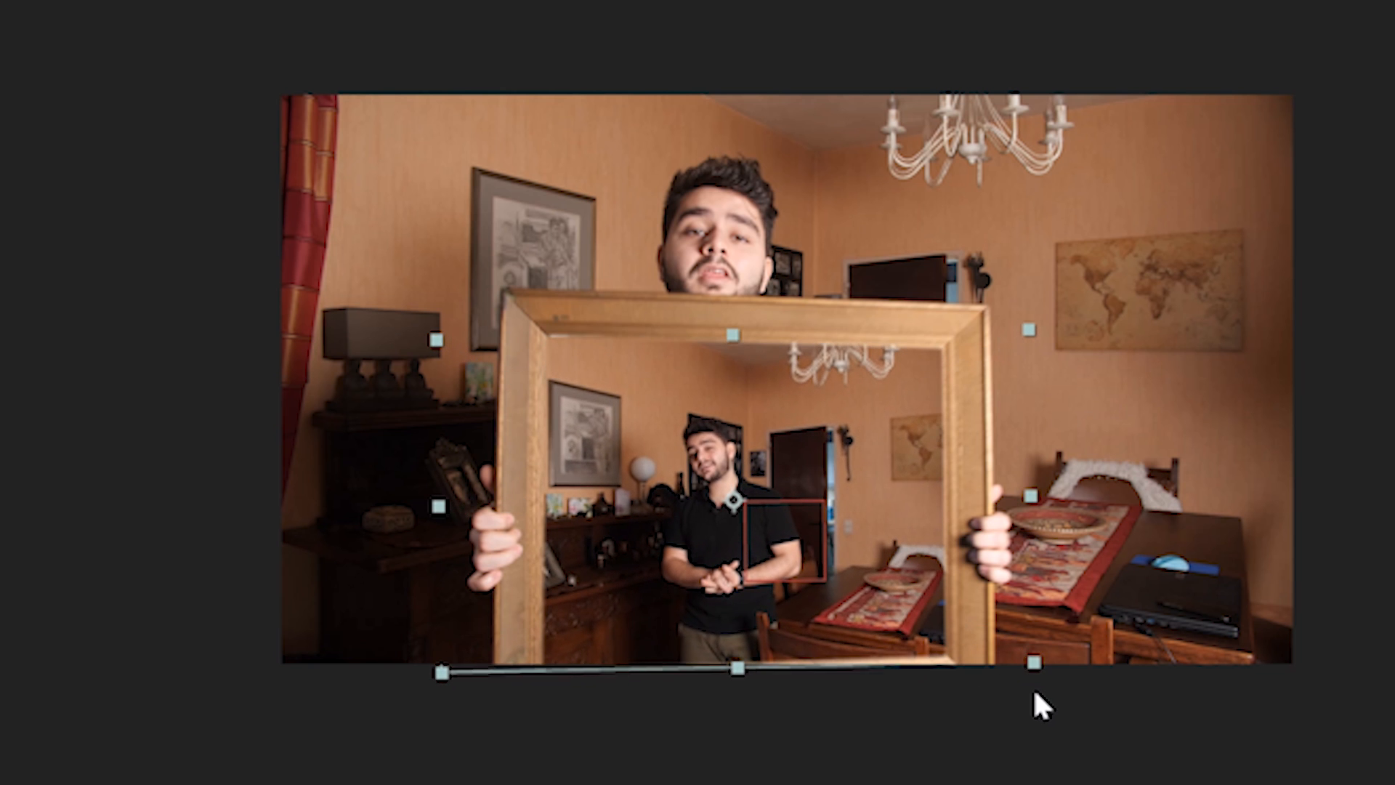
pyautogui.moveTo(1034, 692); pyautogui.dragTo(1050, 701)
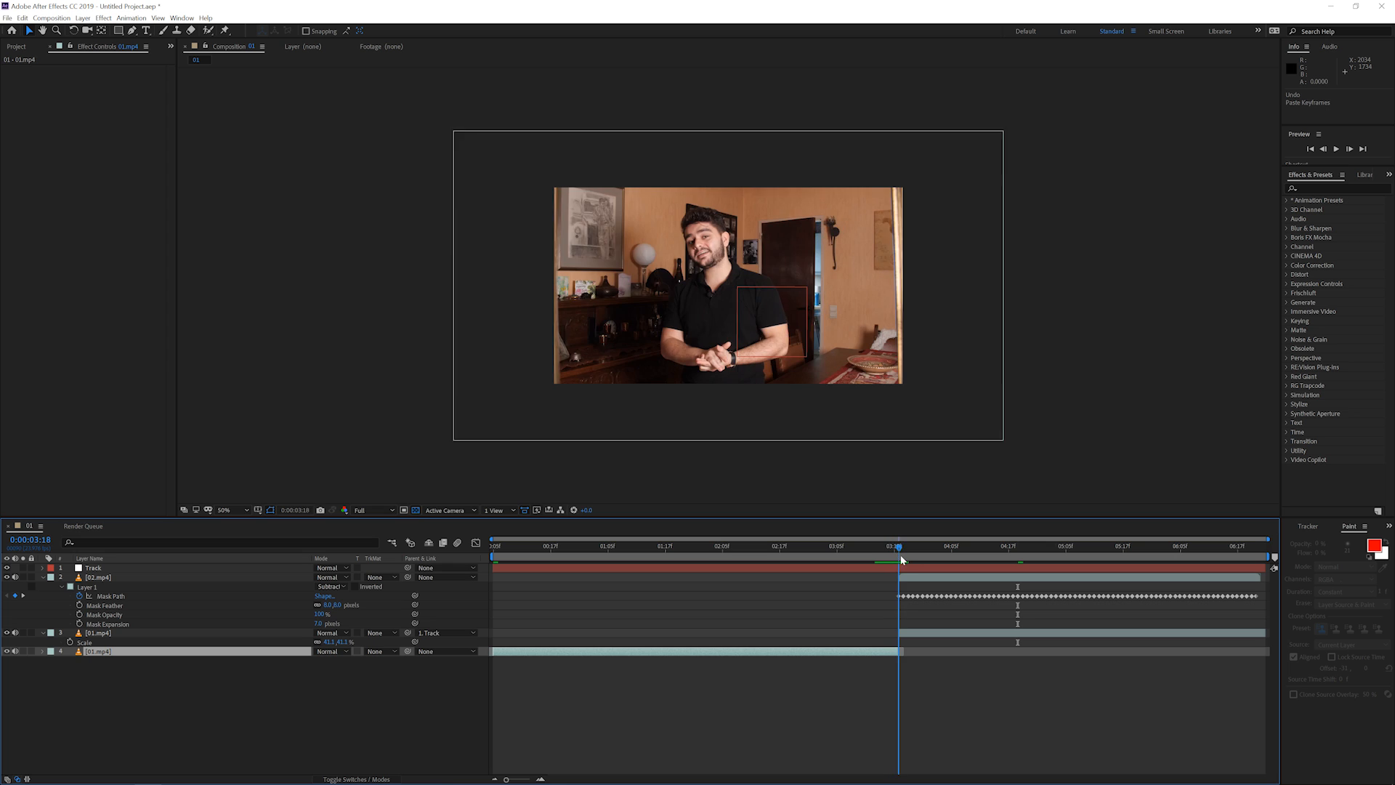
pyautogui.moveTo(902, 561); pyautogui.dragTo(895, 560)
pyautogui.scroll(1, 734, 298)
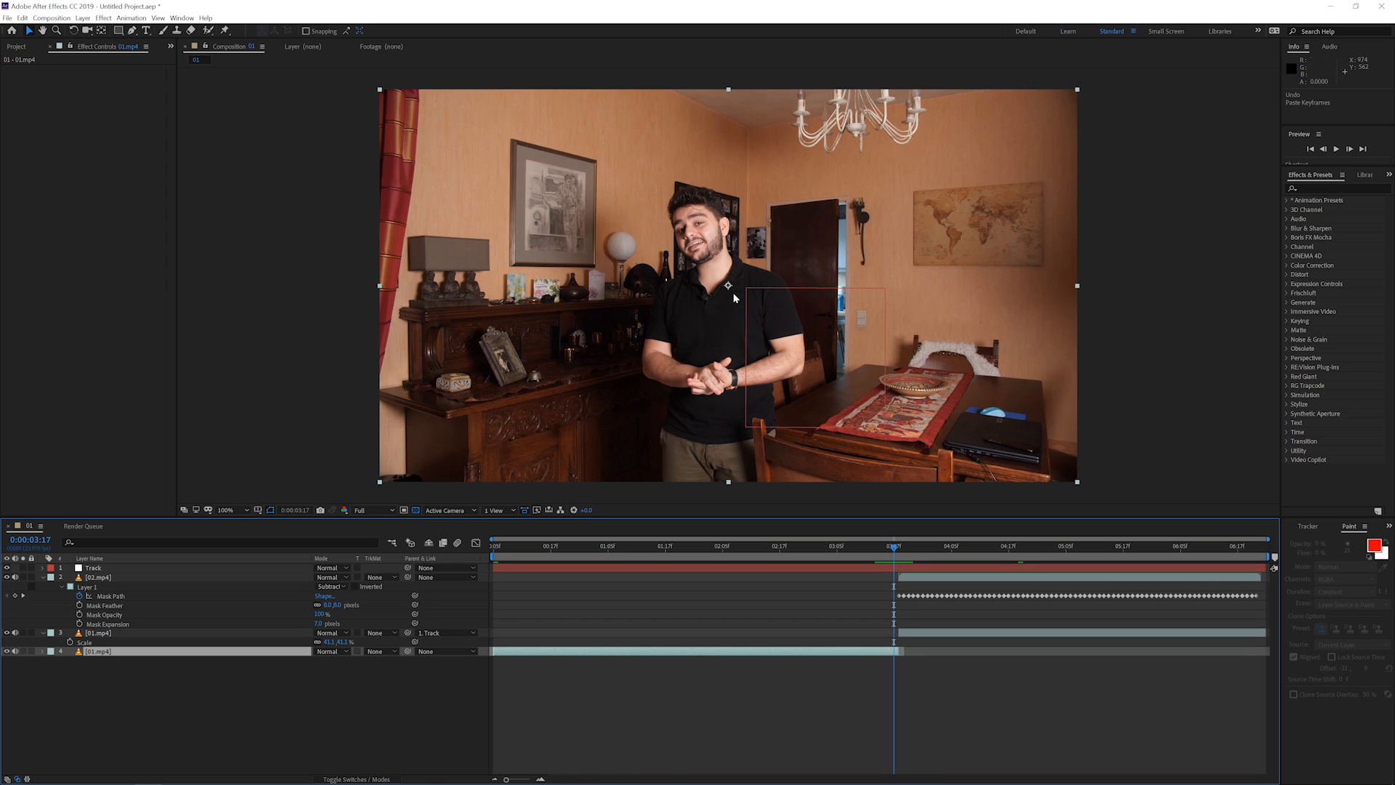
pyautogui.moveTo(894, 554); pyautogui.dragTo(898, 552)
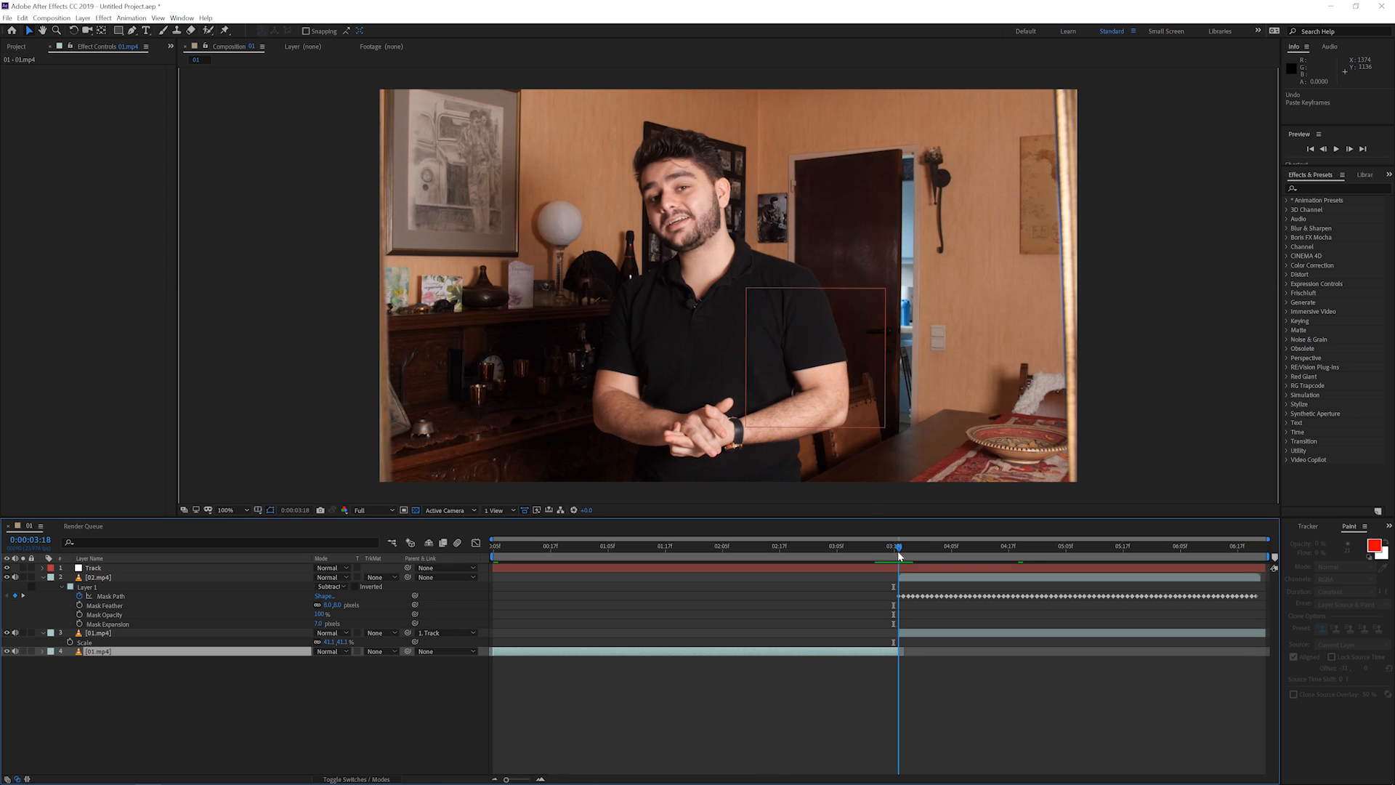
# Set the frozen 01.mp4 layer's parent to None and copy its Scale value to the original 01.mp4 clip.
pyautogui.click(908, 634)
pyautogui.click(430, 638)
pyautogui.click(434, 644)
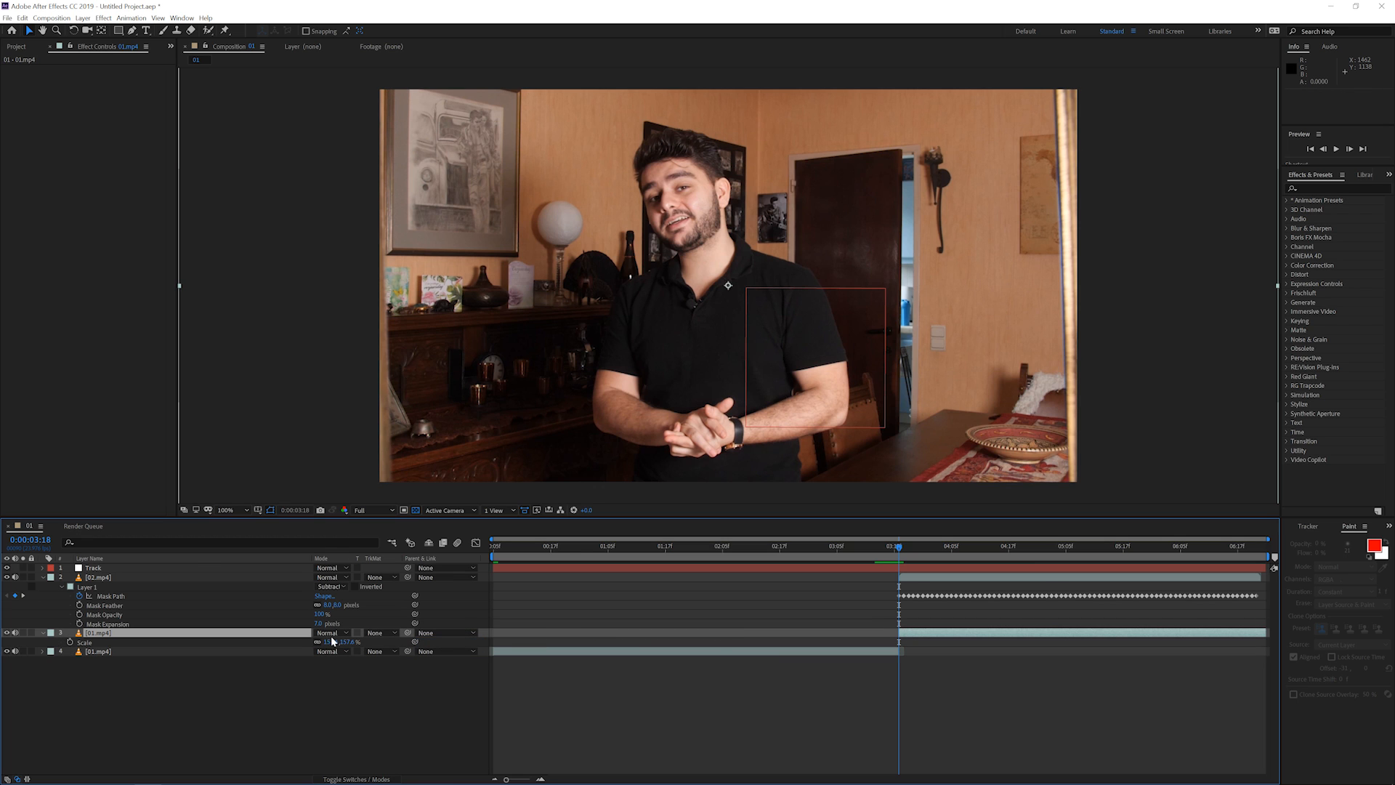
pyautogui.click(240, 644)
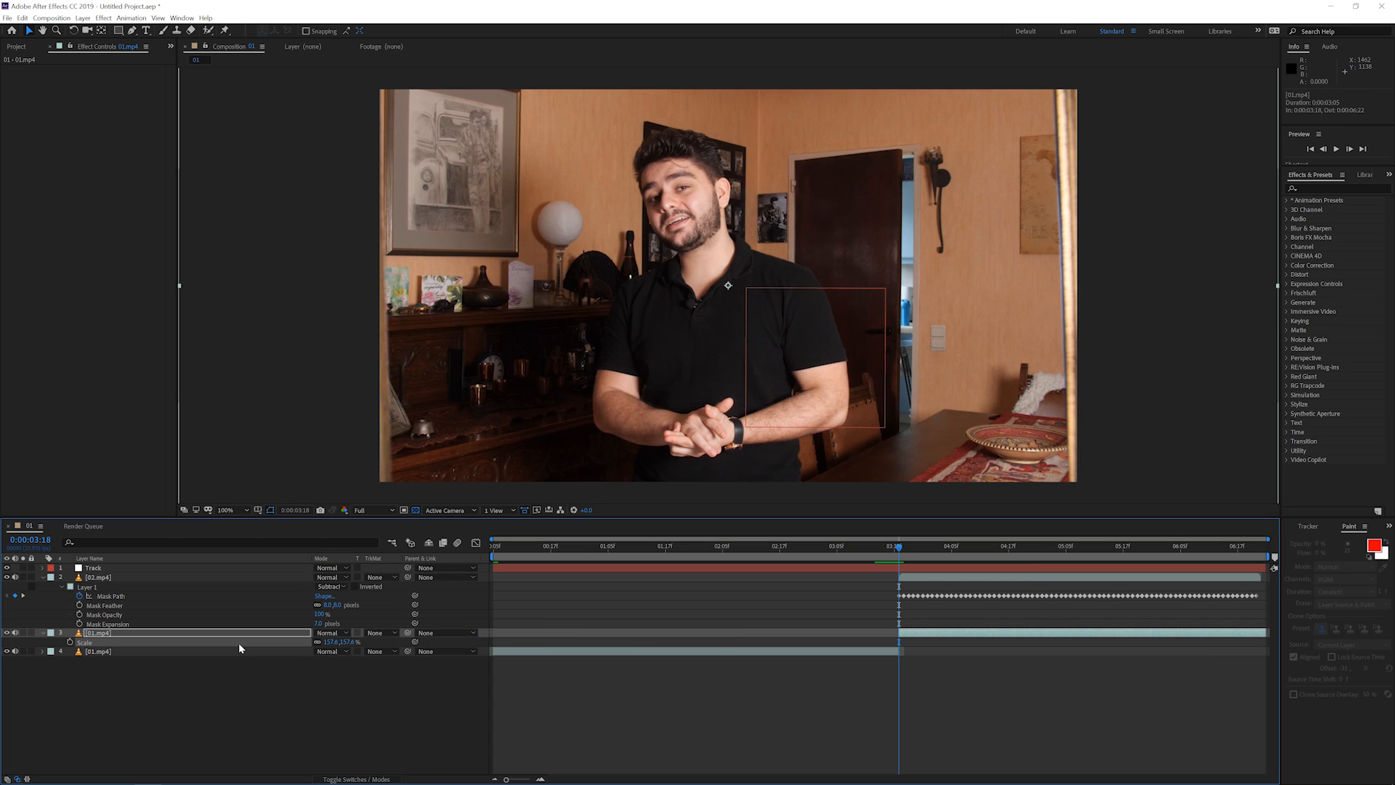
pyautogui.click(223, 652)
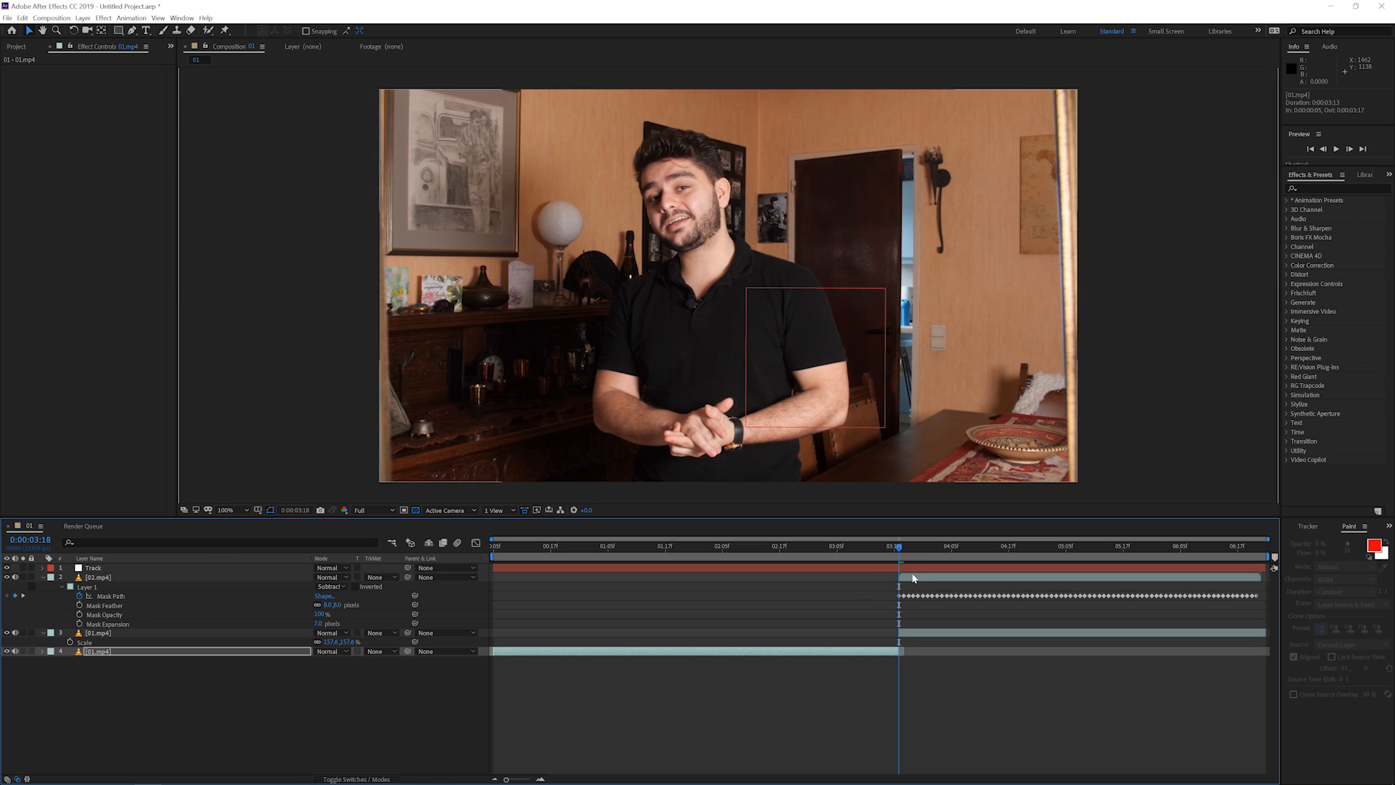
# Check the cut at 0:00:03:18, parent the frozen 01.mp4 layer to Track again and scrub to 0:00:06:18.
pyautogui.click(892, 557)
pyautogui.moveTo(892, 555); pyautogui.dragTo(901, 556)
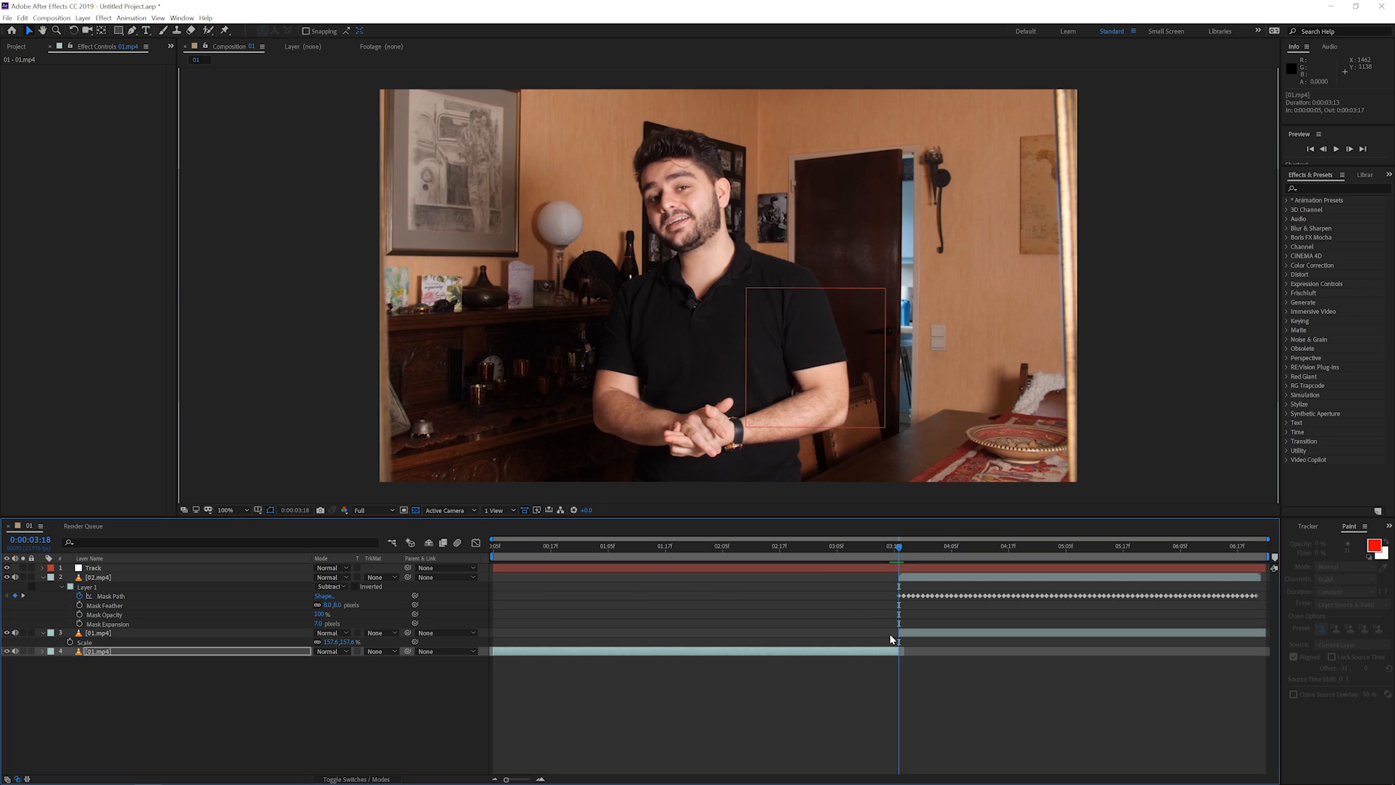
pyautogui.click(910, 634)
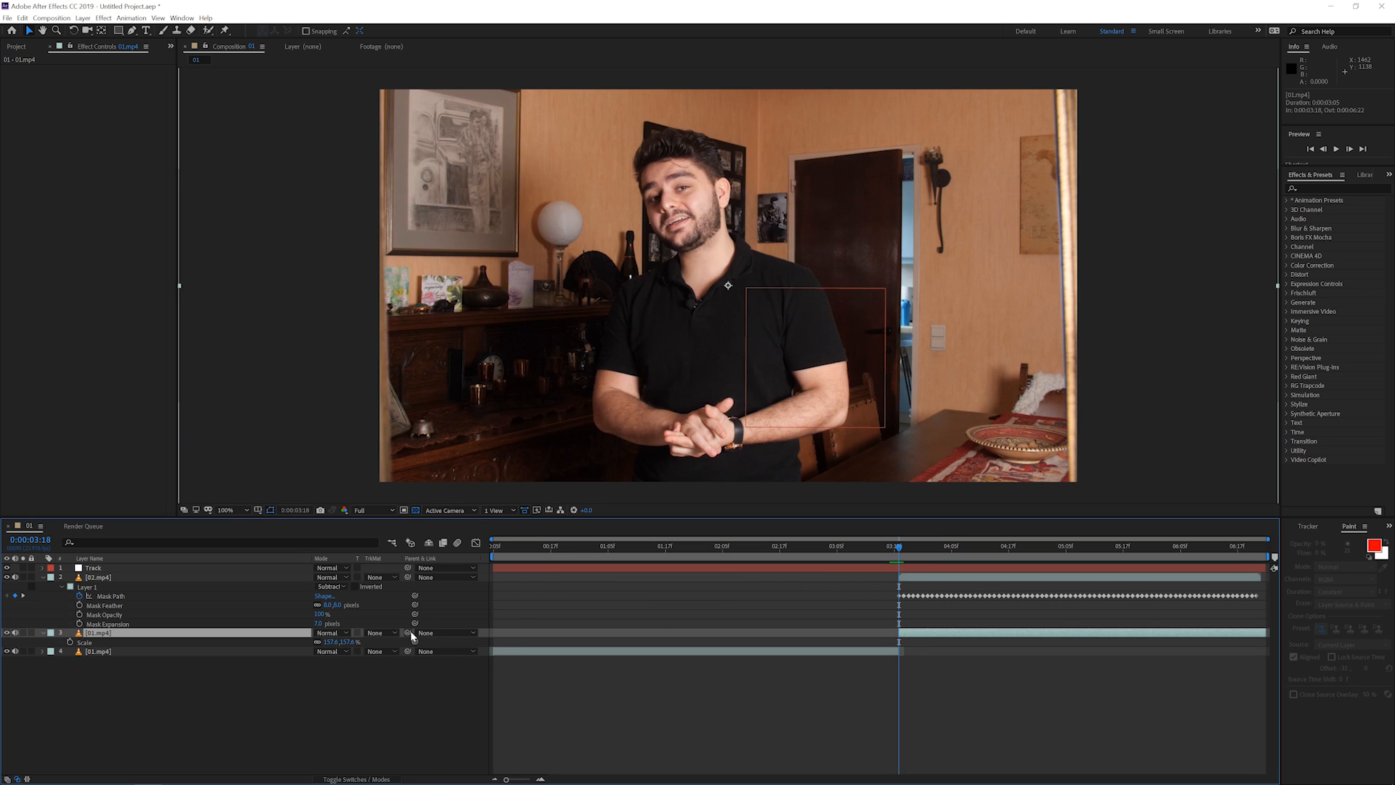
pyautogui.moveTo(246, 616); pyautogui.dragTo(95, 568)
pyautogui.moveTo(897, 556); pyautogui.dragTo(1243, 558)
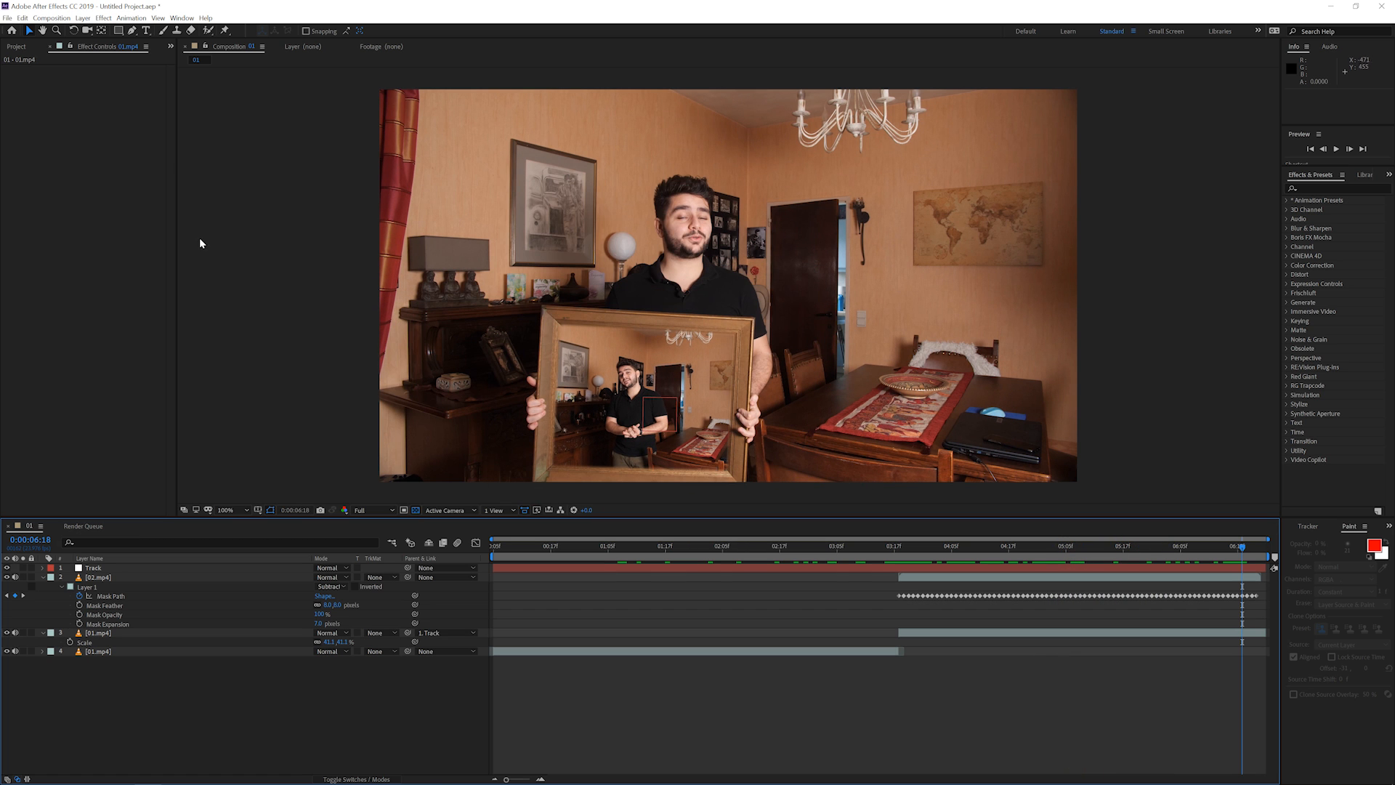
# Queue the finished 01 composition for export.
pyautogui.click(54, 18)
pyautogui.click(80, 92)
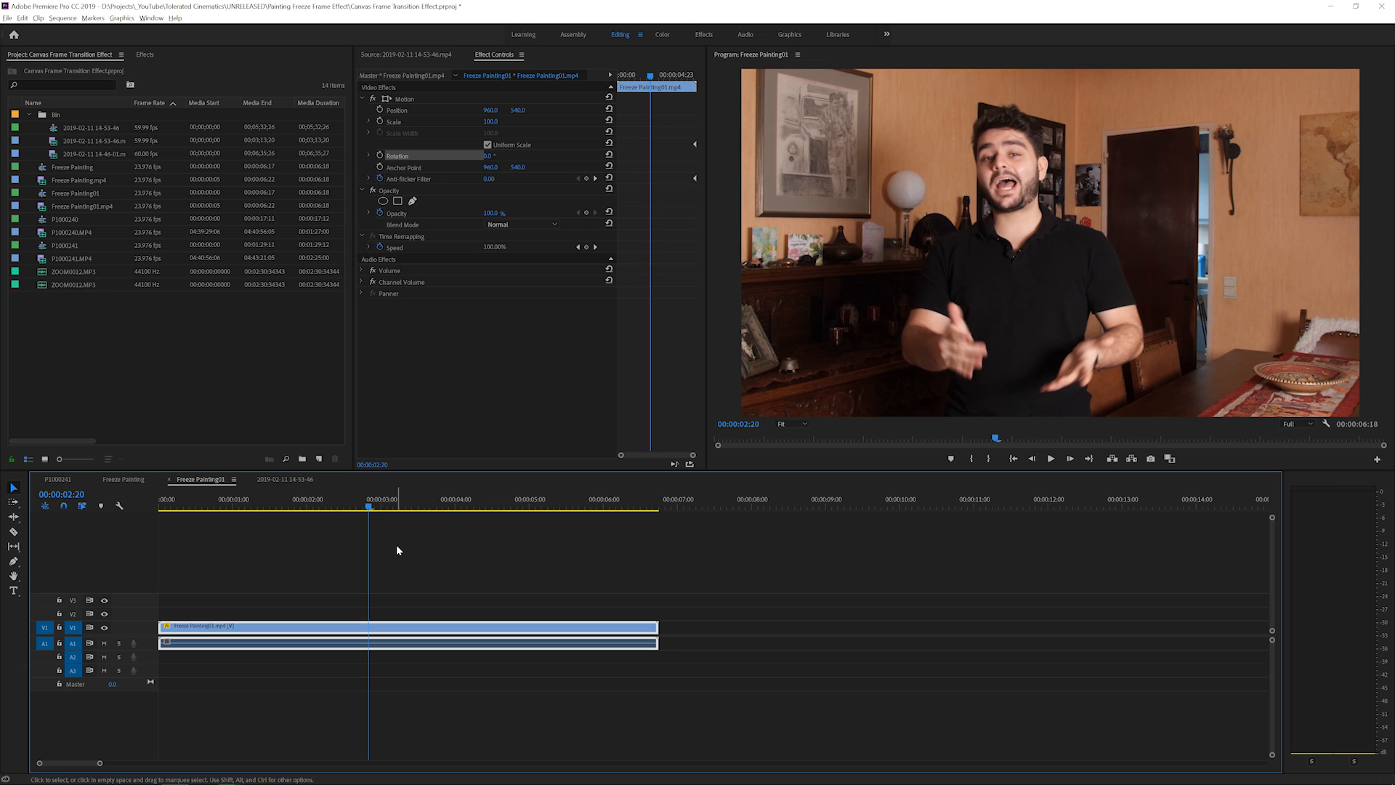
# In Premiere Pro, apply the TC_Camerashake_Medium_Medium-shot_Version2 preset to the Freeze Painting01.mp4 clip.
pyautogui.click(410, 567)
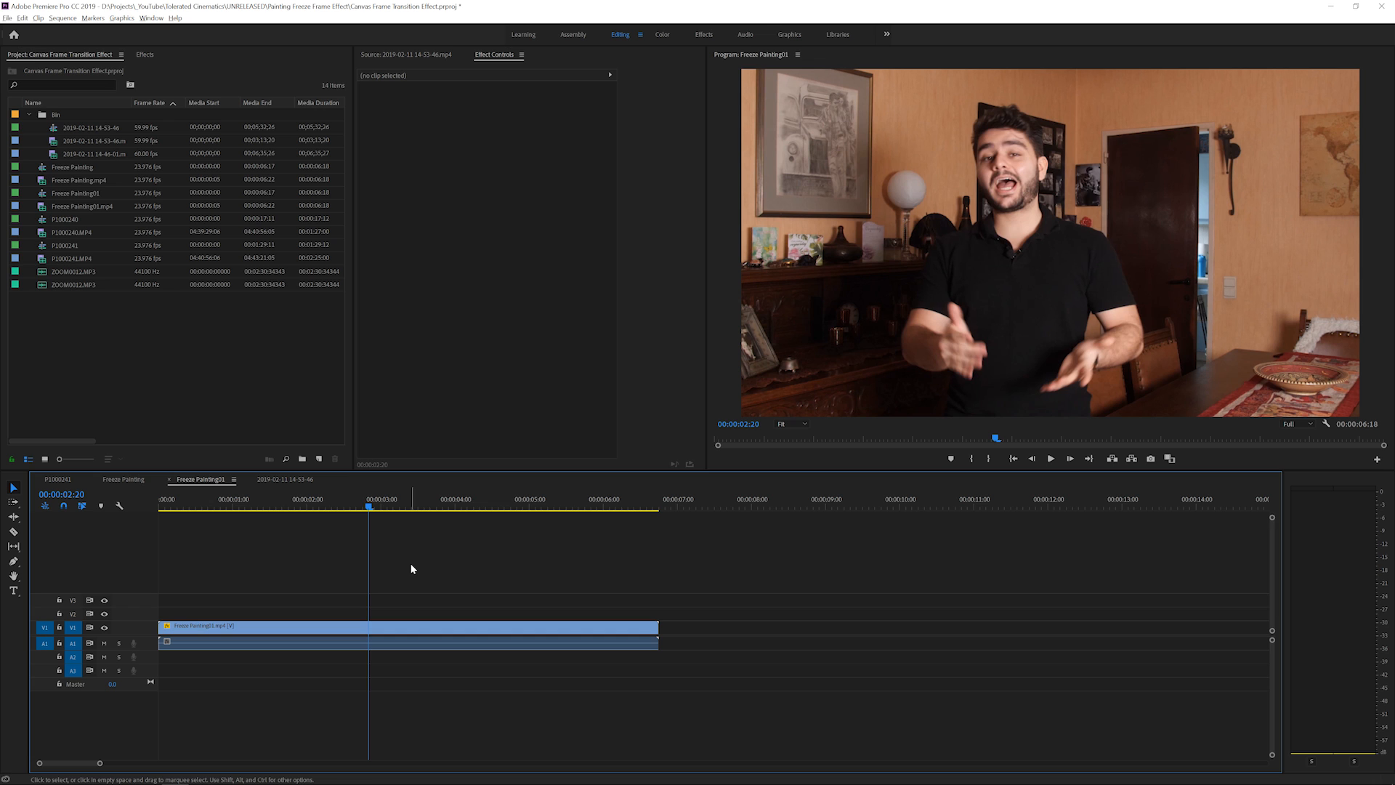
pyautogui.hotkey('shift', '7')
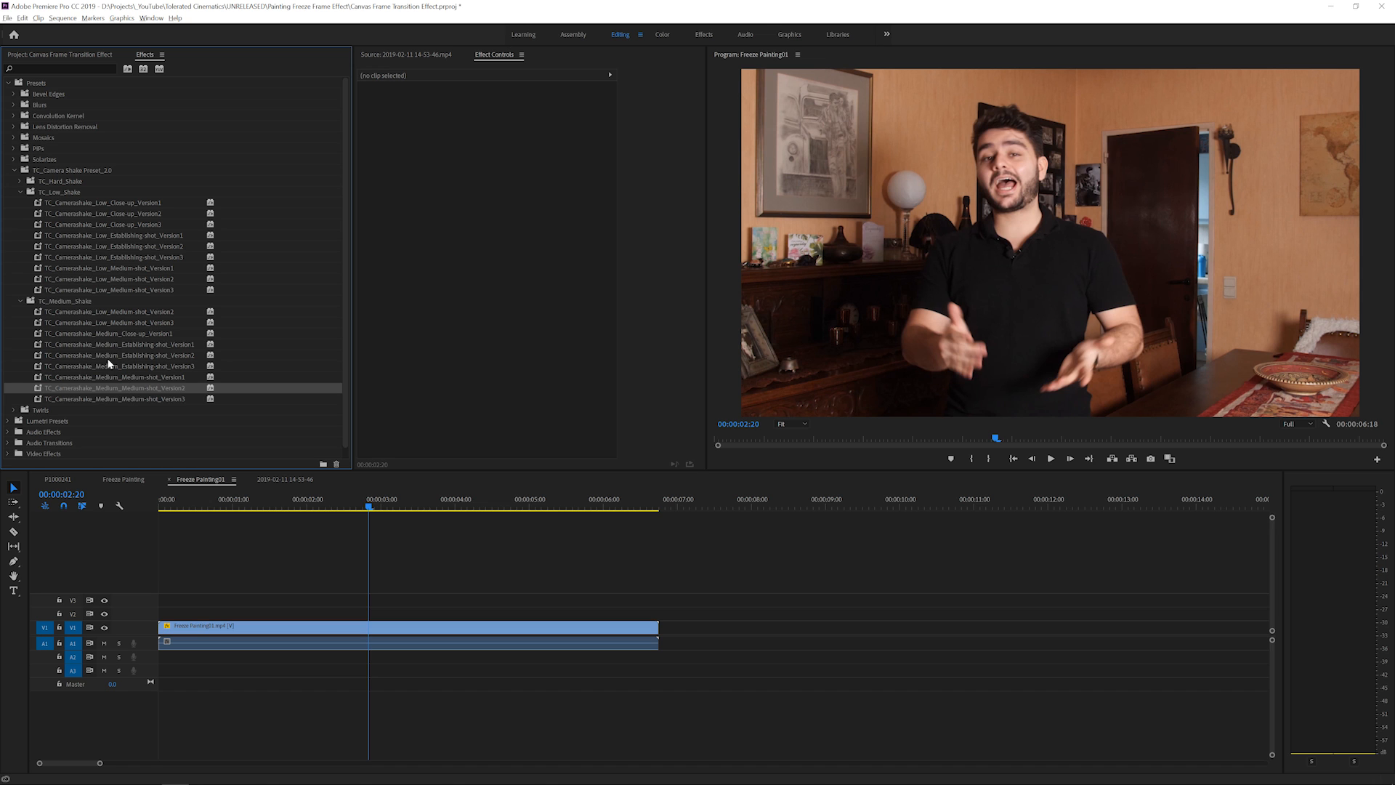
pyautogui.moveTo(250, 425); pyautogui.dragTo(314, 626)
pyautogui.click(314, 626)
# Play the sequence from the start to check the camera shake and return to 00:00:03:13.
pyautogui.press('Home')
pyautogui.press('space')
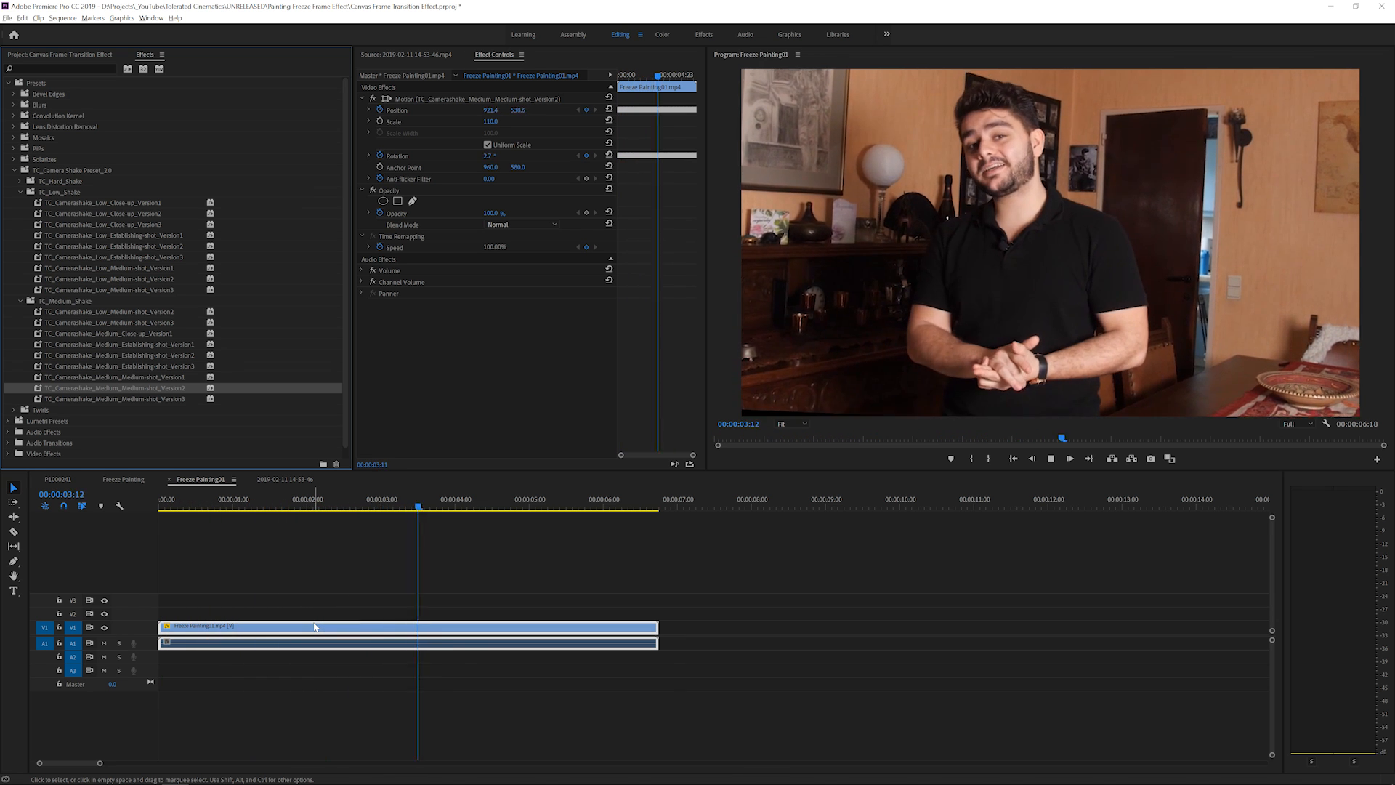
pyautogui.moveTo(498, 506); pyautogui.dragTo(421, 507)
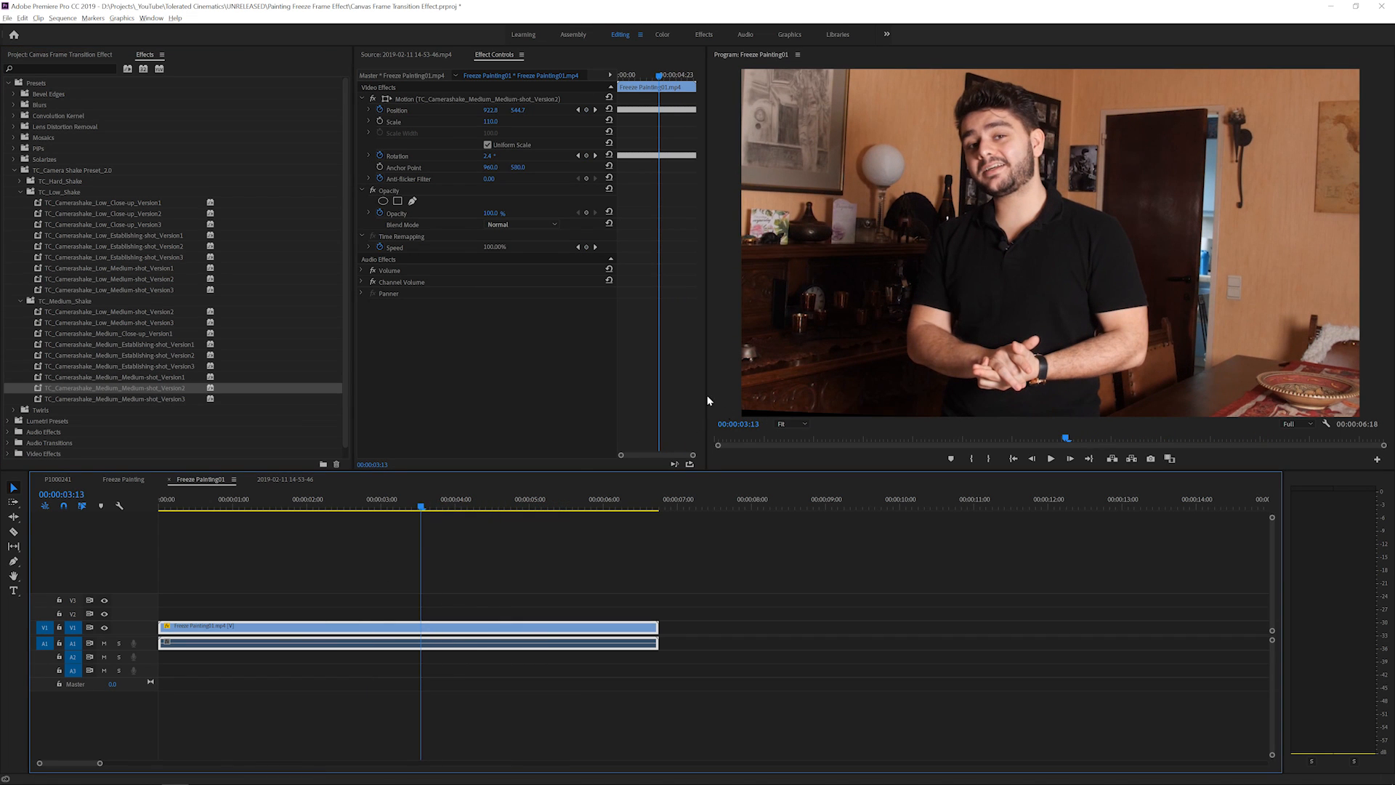
# Raise the Freeze Painting01.mp4 clip's Scale by a few single-unit increments and deselect the clip.
pyautogui.click(497, 120)
pyautogui.press('Up')
pyautogui.press('Up')
pyautogui.press('Up')
pyautogui.press('Up')
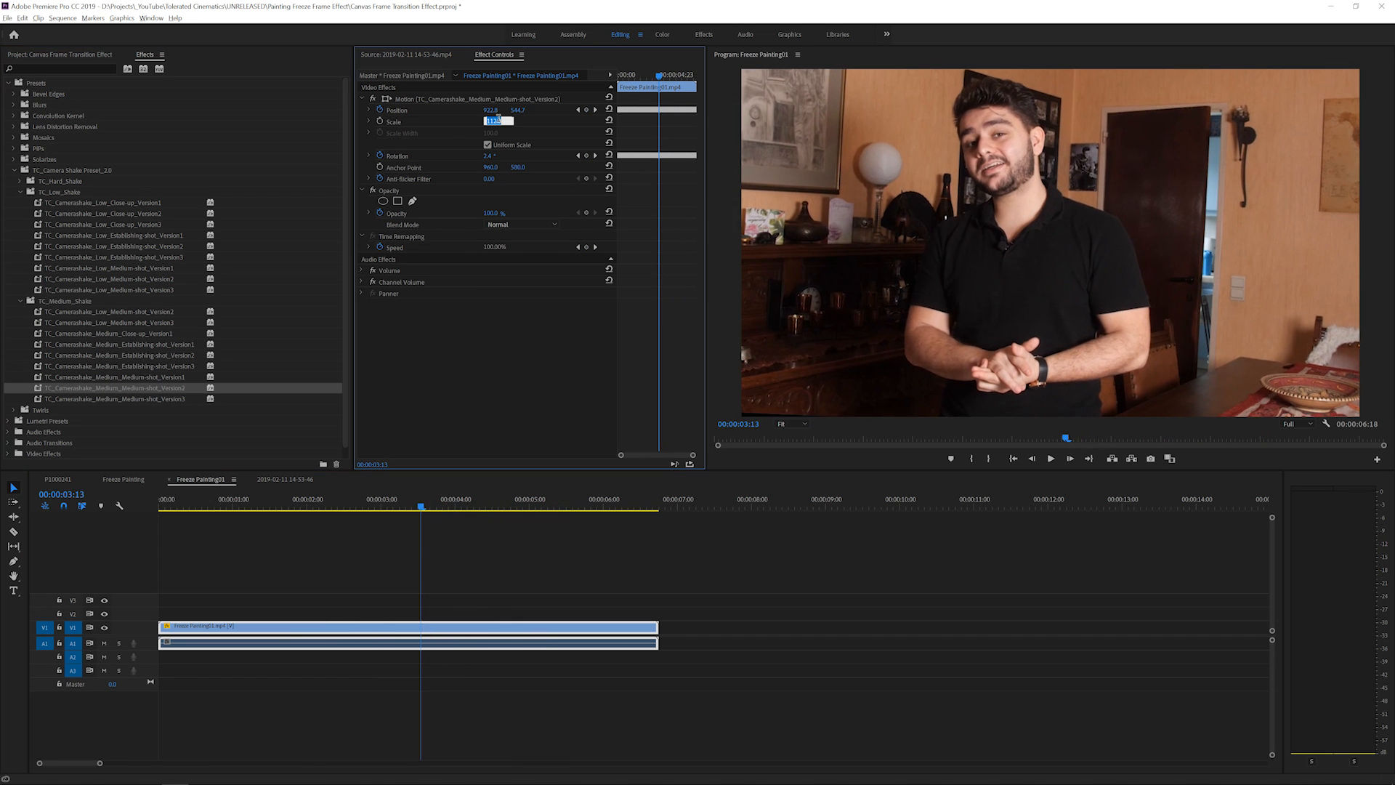
pyautogui.click(513, 557)
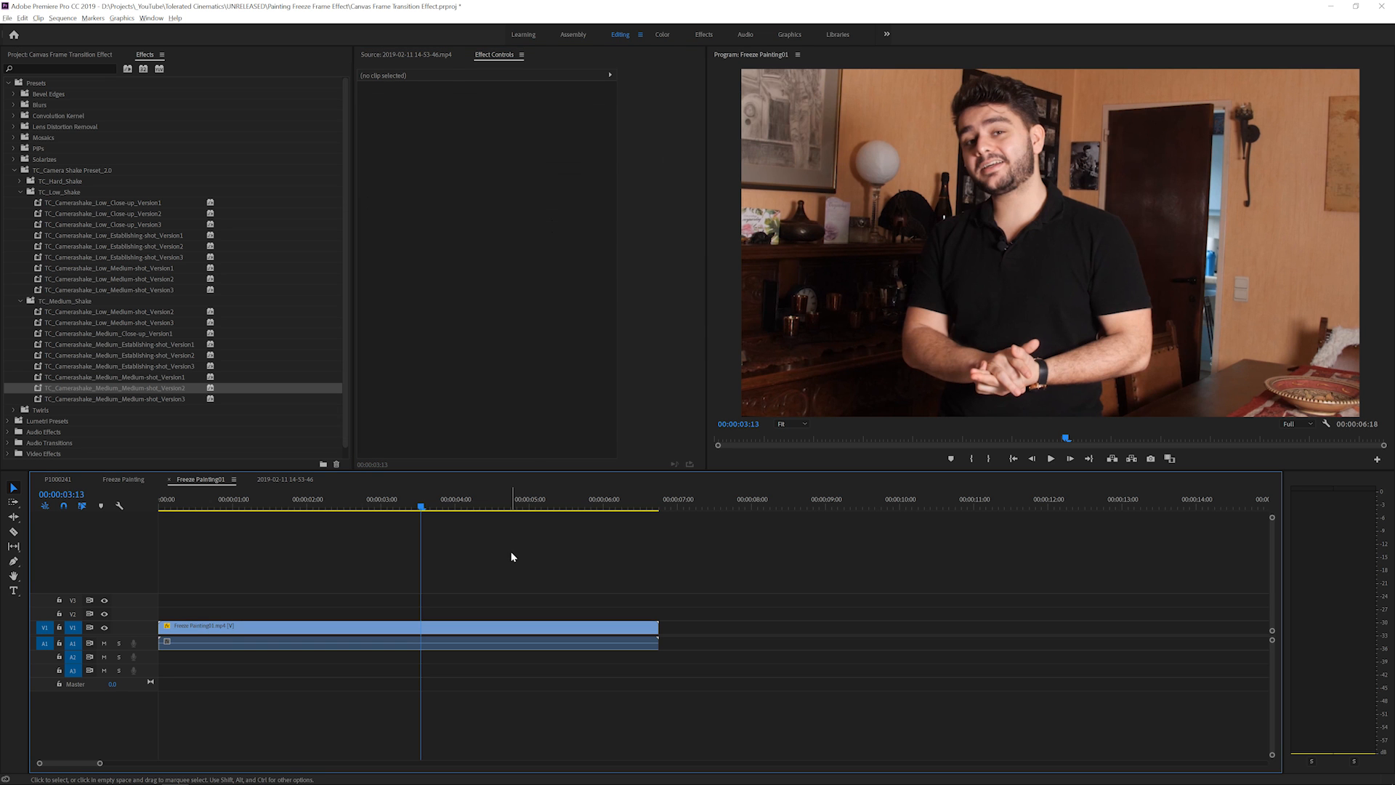
# Play the rescaled sequence from the start and scrub back to 00:00:05:19 to review the picture-frame shot.
pyautogui.press('Home')
pyautogui.press('space')
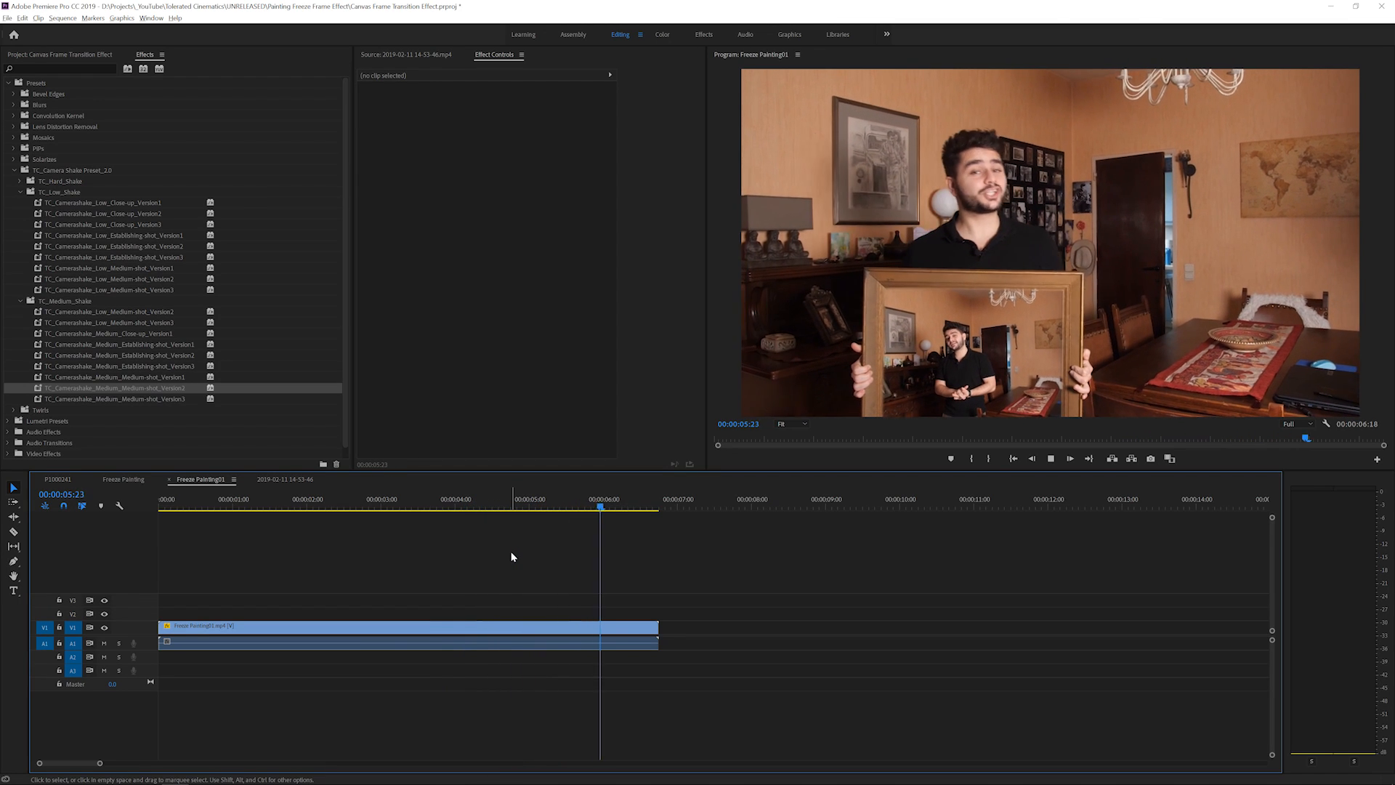
pyautogui.moveTo(651, 508); pyautogui.dragTo(590, 514)
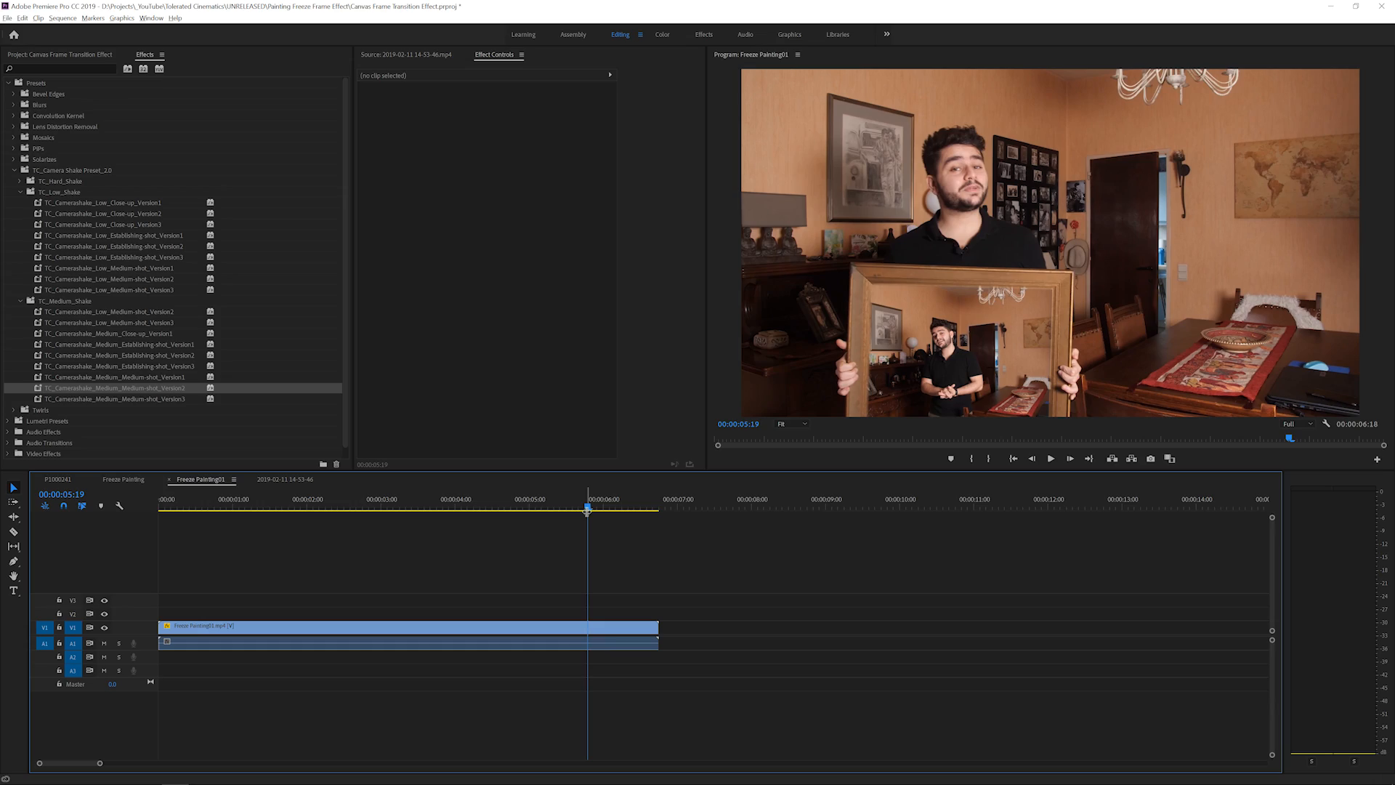